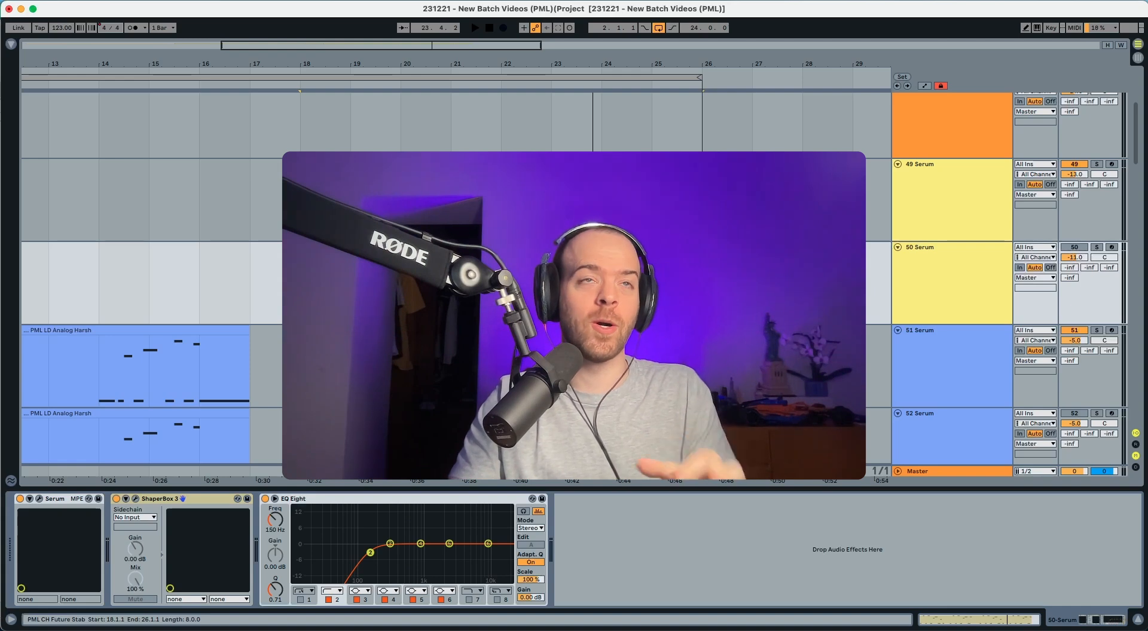
Play the PML CH Future Stab clip on the 49 Serum track and show that track's devices
{"action": "left_click", "coordinate": [500, 164]}
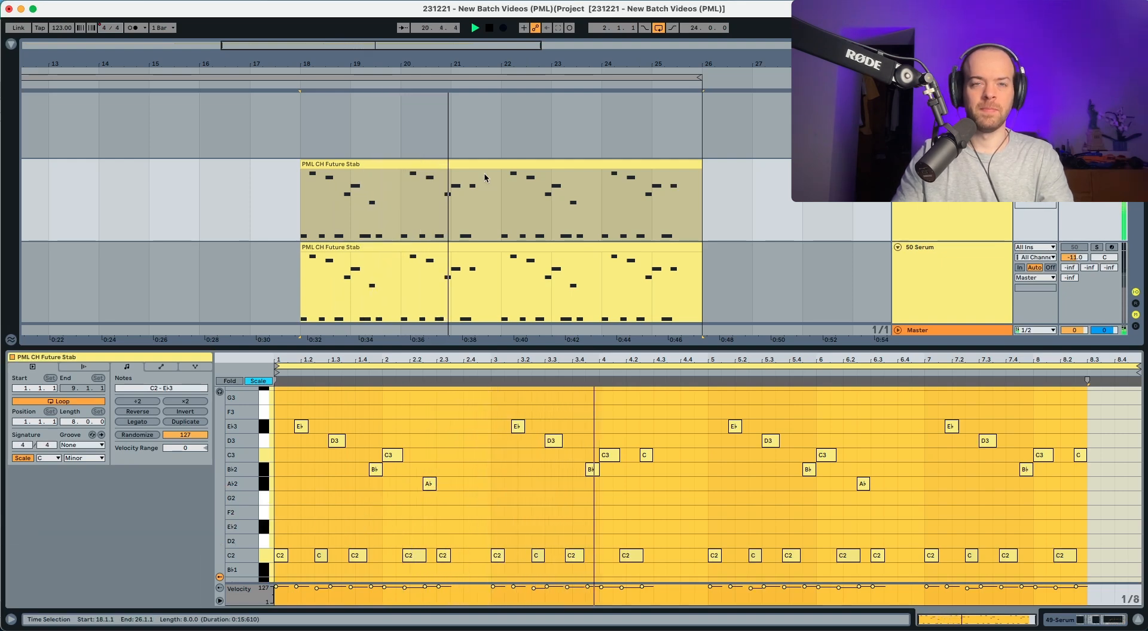
{"action": "key", "text": "space"}
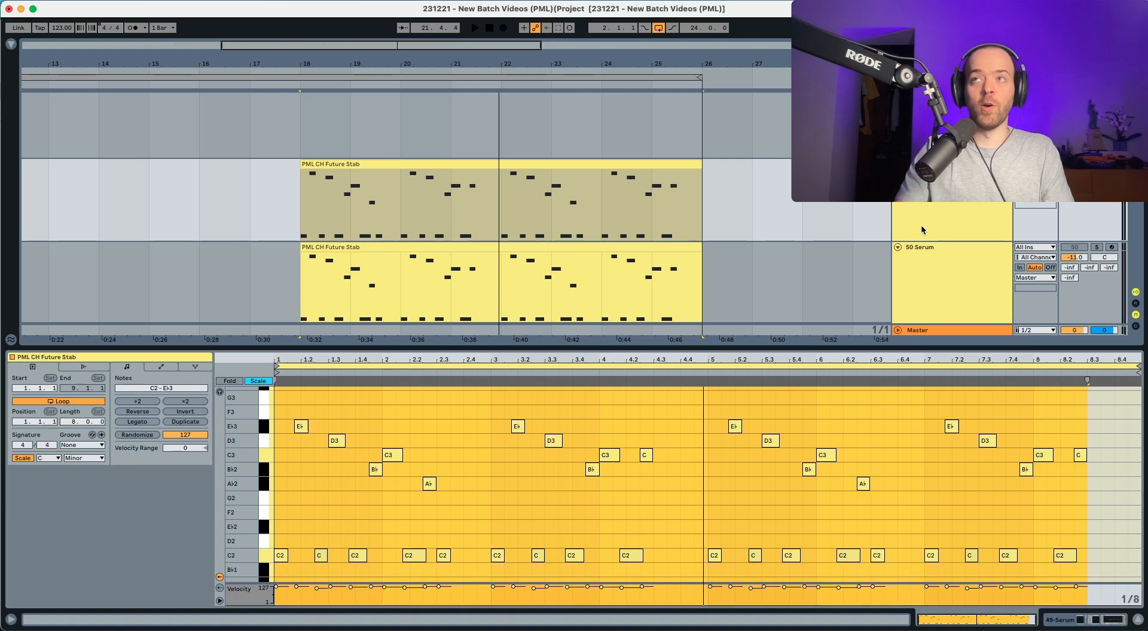
{"action": "left_click", "coordinate": [921, 229]}
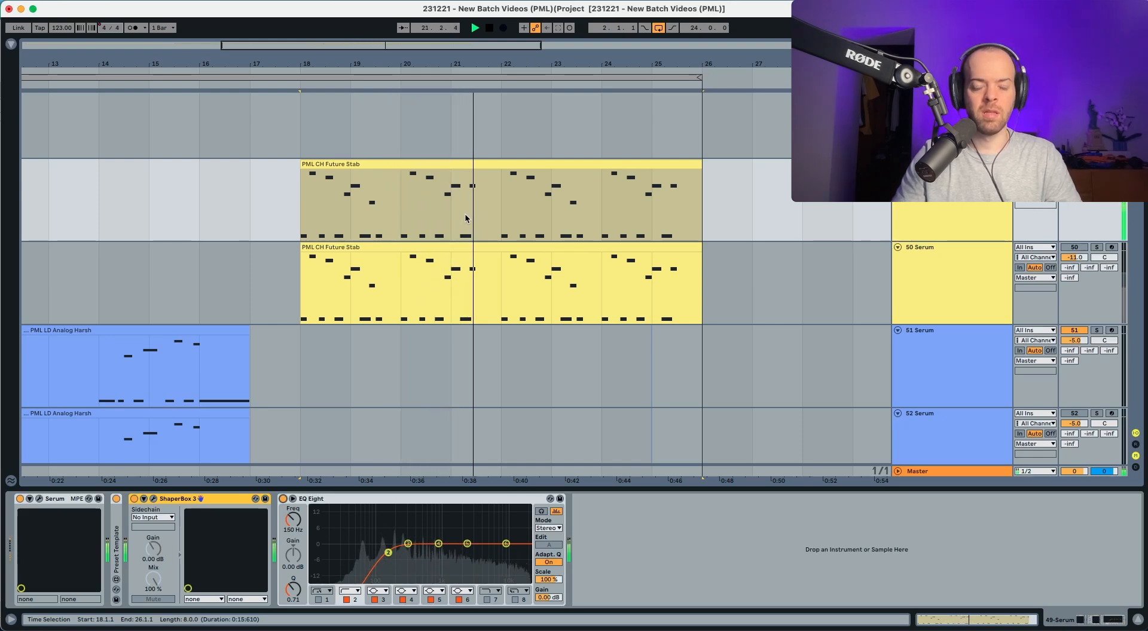
{"action": "key", "text": "space"}
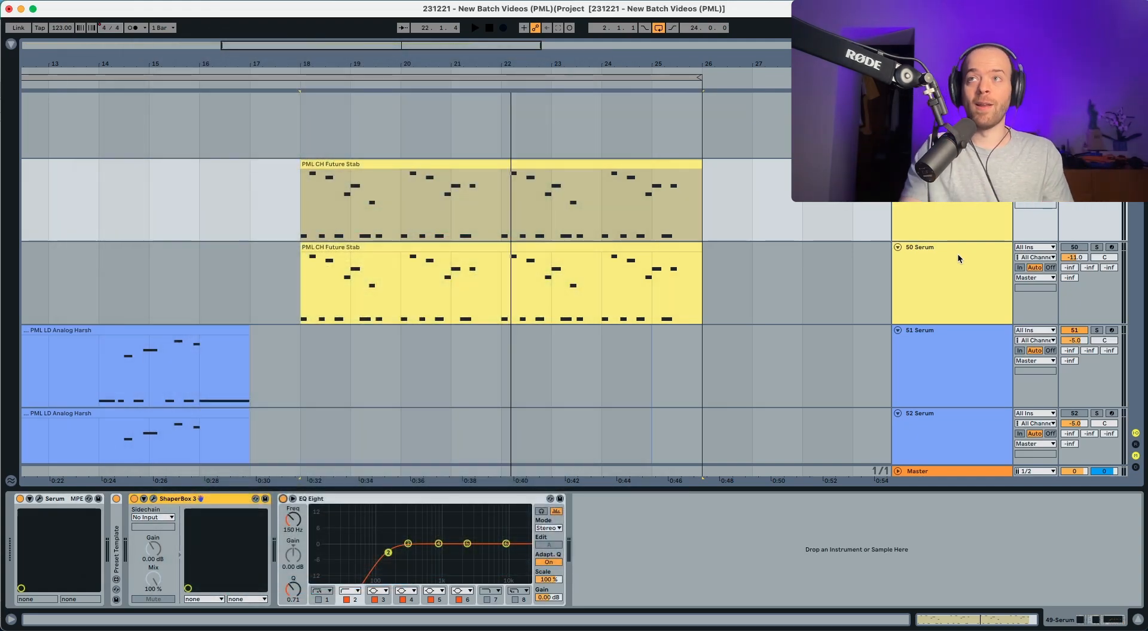
Select the 50 Serum track and bypass its ShaperBox 3 and EQ Eight devices
{"action": "key", "text": "a"}
{"action": "left_click", "coordinate": [956, 254]}
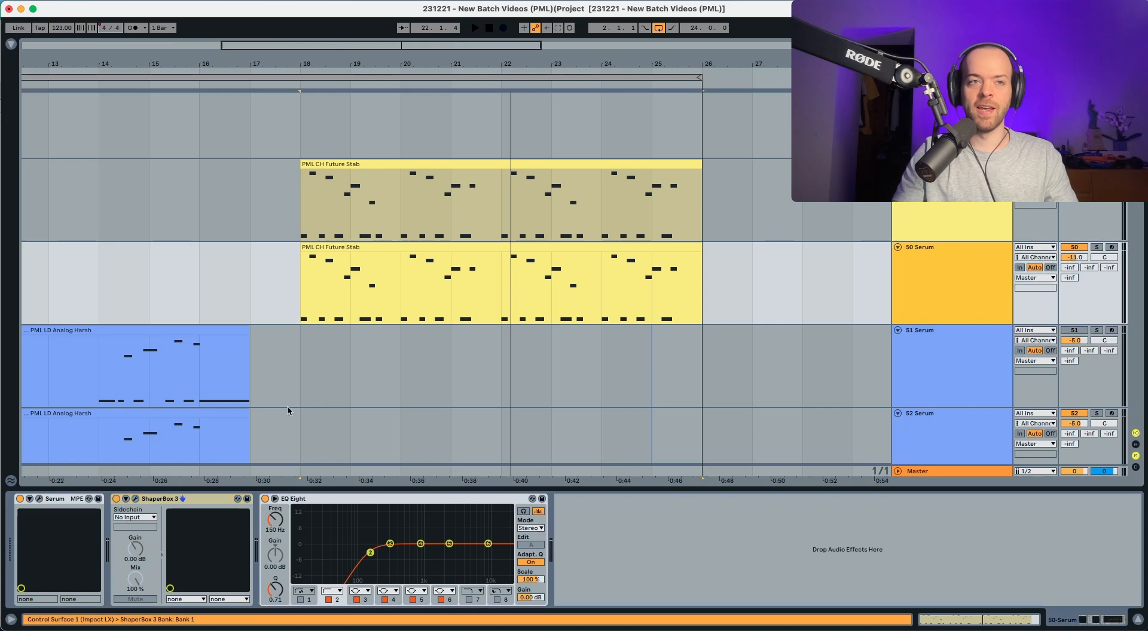
{"action": "left_click", "coordinate": [118, 504]}
{"action": "left_click", "coordinate": [265, 498]}
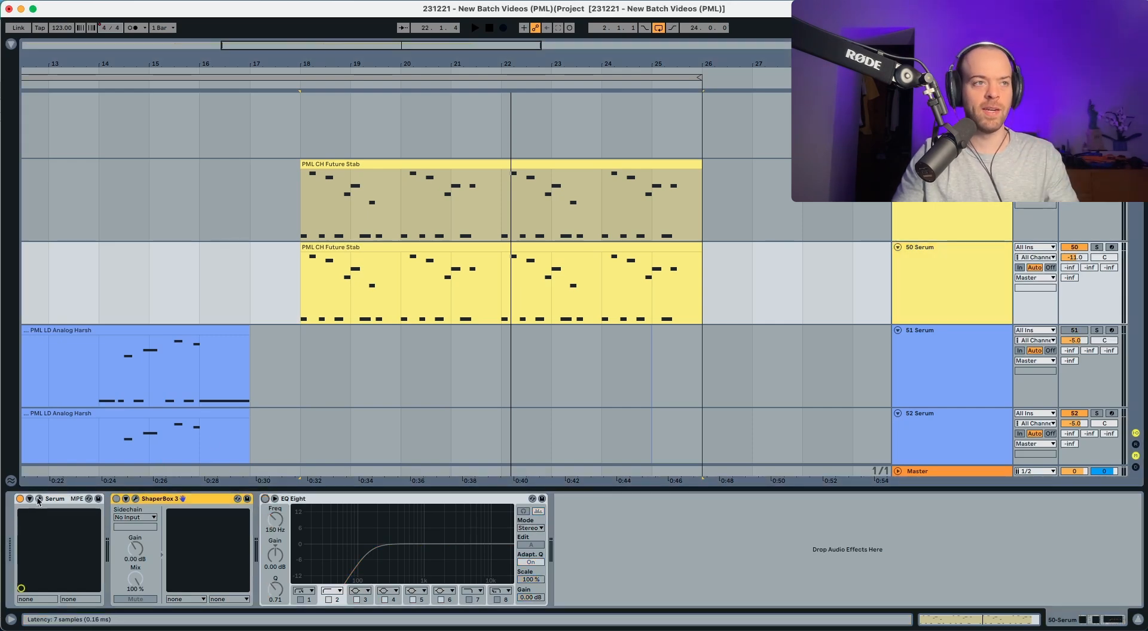
Open the Serum instrument on the 50 Serum track and audition its Init patch with the track soloed
{"action": "left_click", "coordinate": [39, 499]}
{"action": "key", "text": "space"}
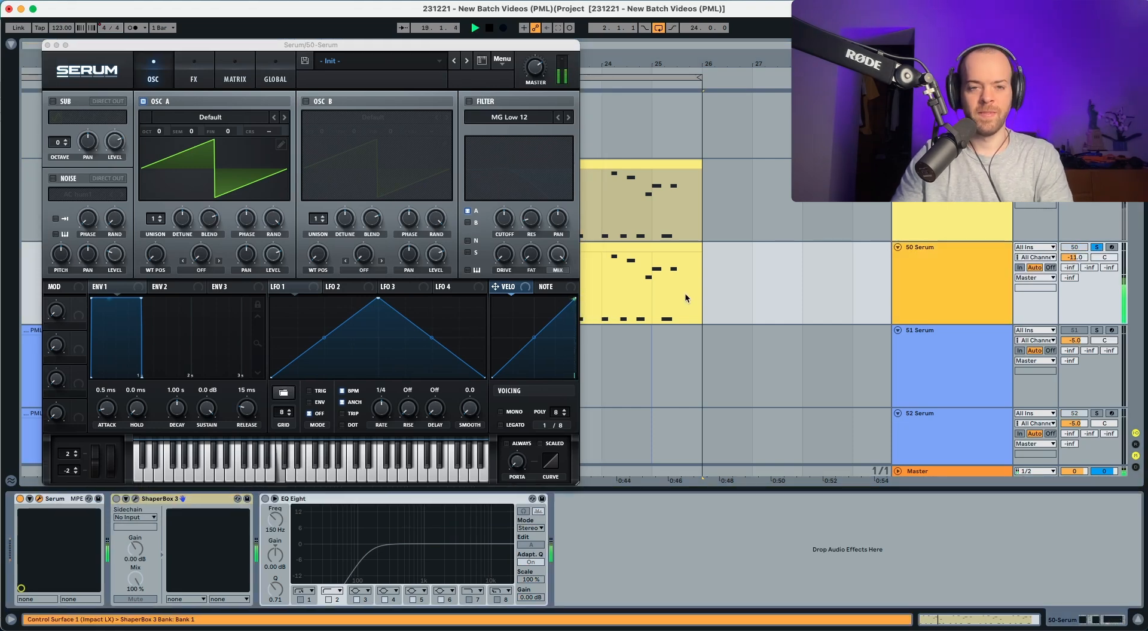
{"action": "key", "text": "space"}
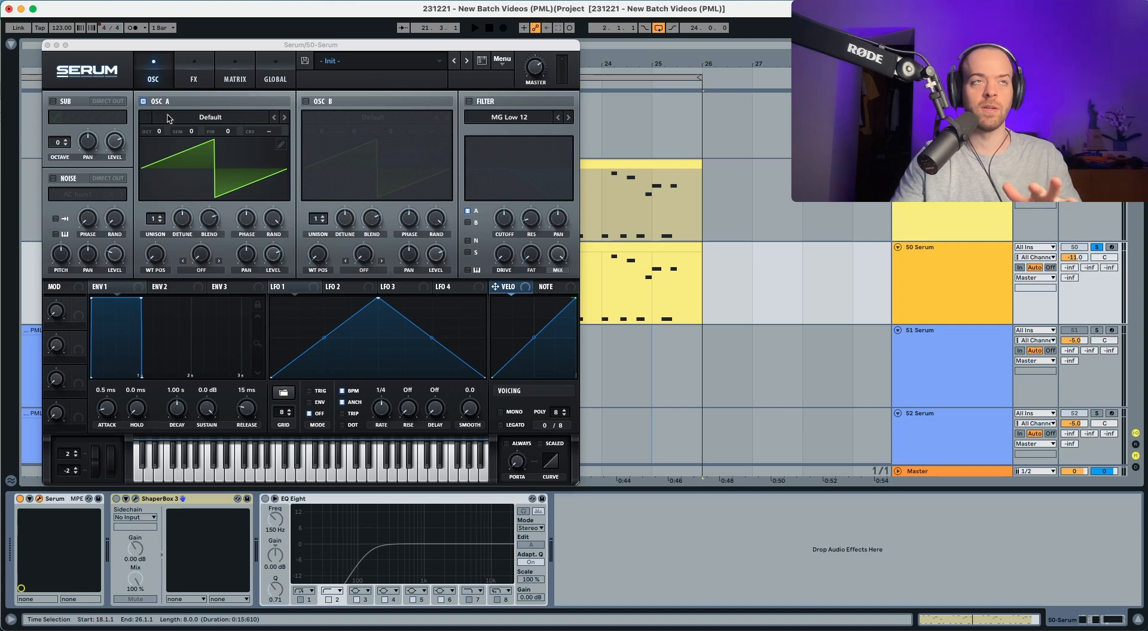
Set OSC A to 7 unison voices with a detune of 0.21 and audition the sound
{"action": "left_click_drag", "start_coordinate": [154, 222], "coordinate": [159, 163]}
{"action": "key", "text": "space"}
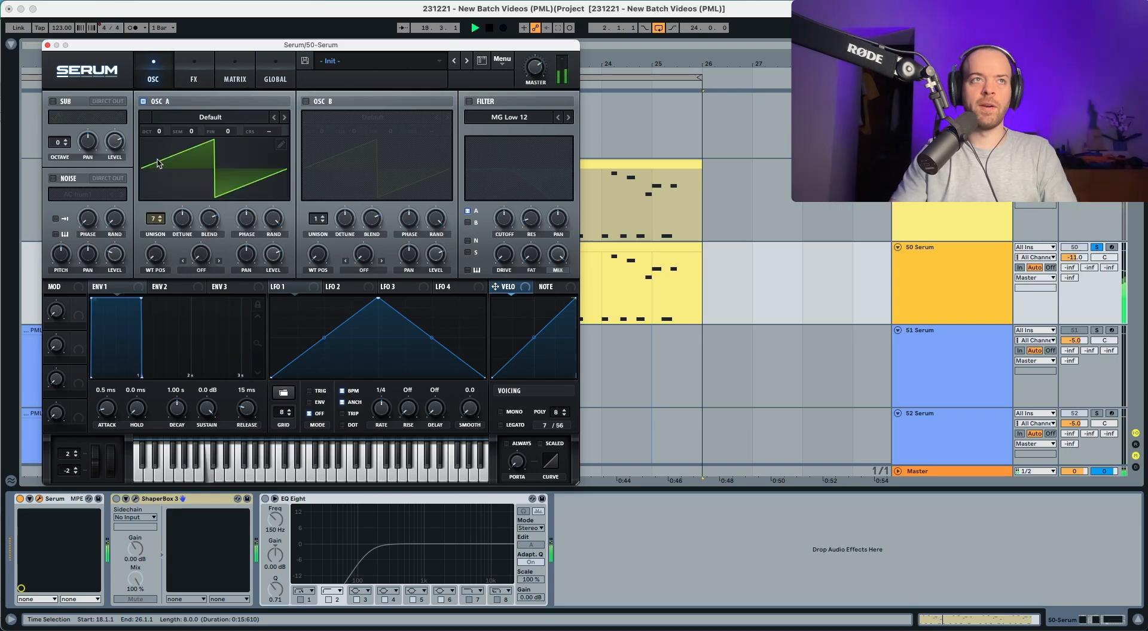
{"action": "left_click_drag", "start_coordinate": [182, 217], "coordinate": [182, 222]}
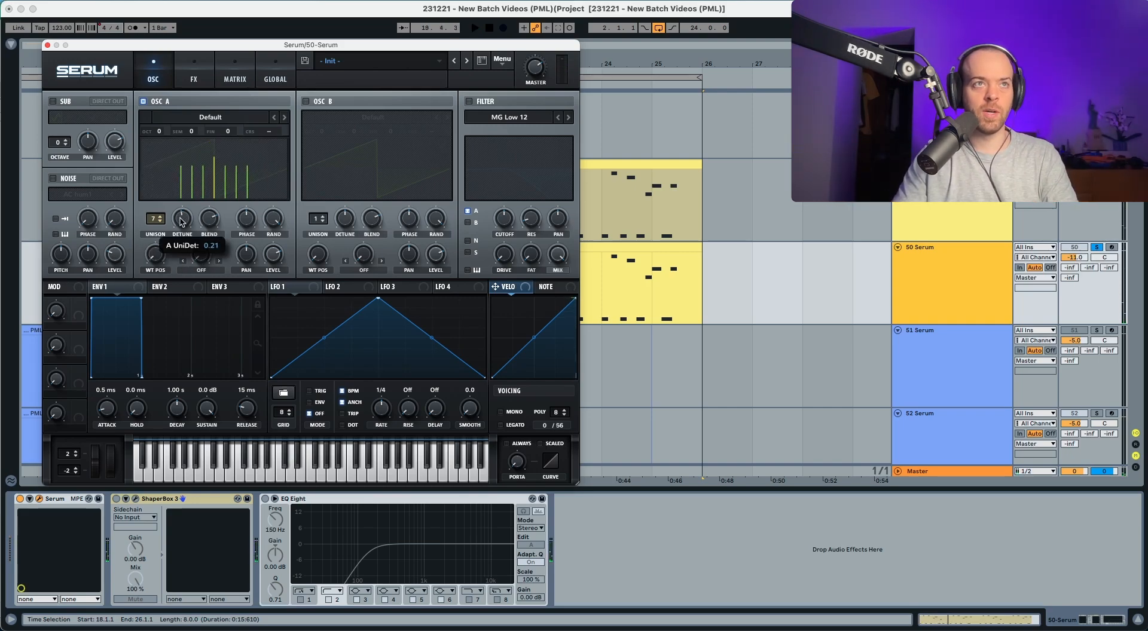
{"action": "key", "text": "space"}
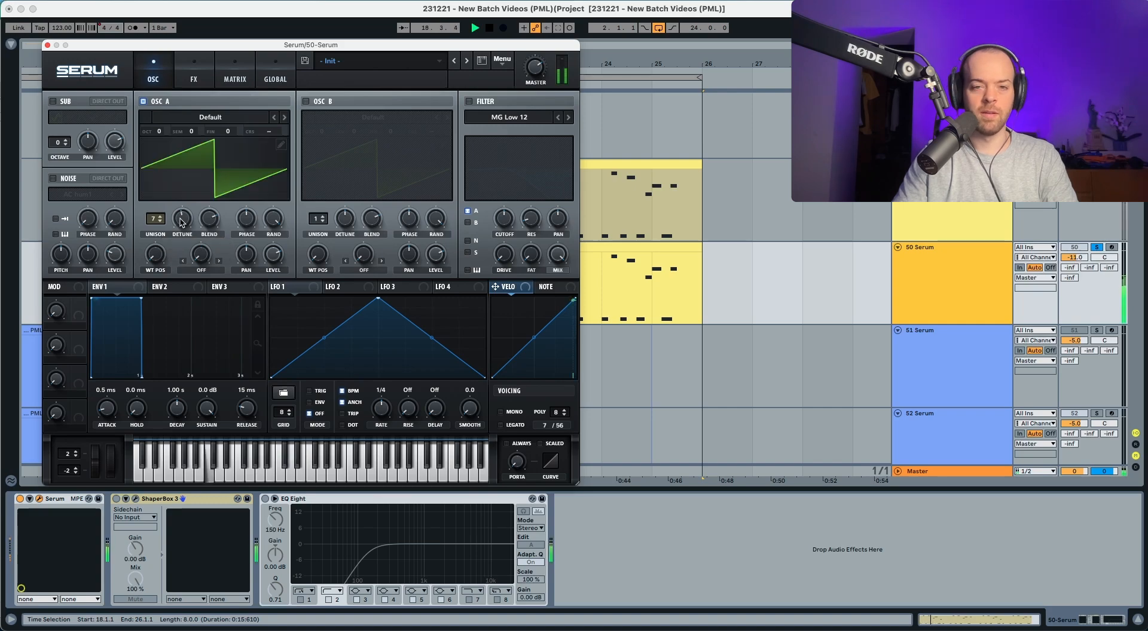
{"action": "key", "text": "space"}
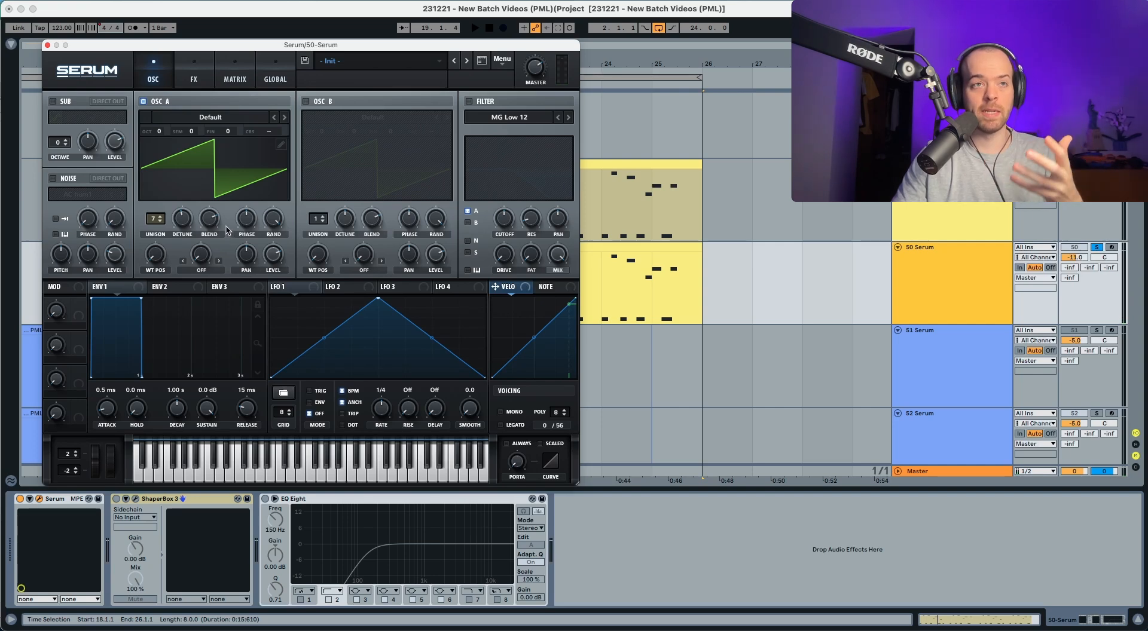
Assign LFO 1 to OSC A's fine pitch, adjust the modulation depth and audition the pitch drift
{"action": "left_click_drag", "start_coordinate": [315, 289], "coordinate": [226, 129]}
{"action": "key", "text": "space"}
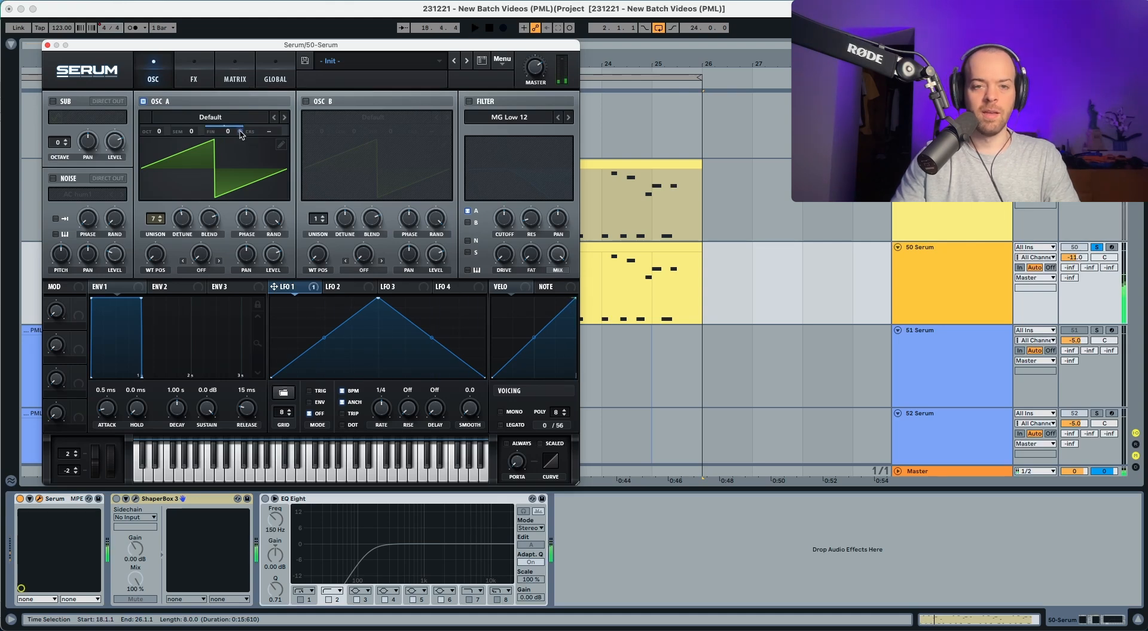
{"action": "left_click_drag", "start_coordinate": [239, 131], "coordinate": [241, 141]}
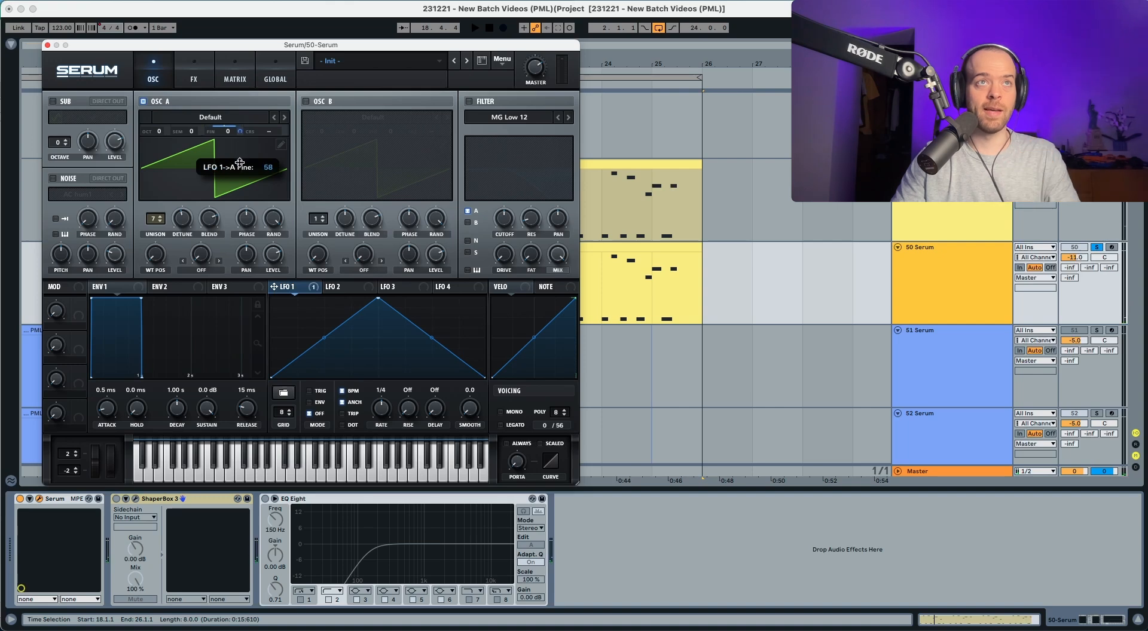
{"action": "key", "text": "space"}
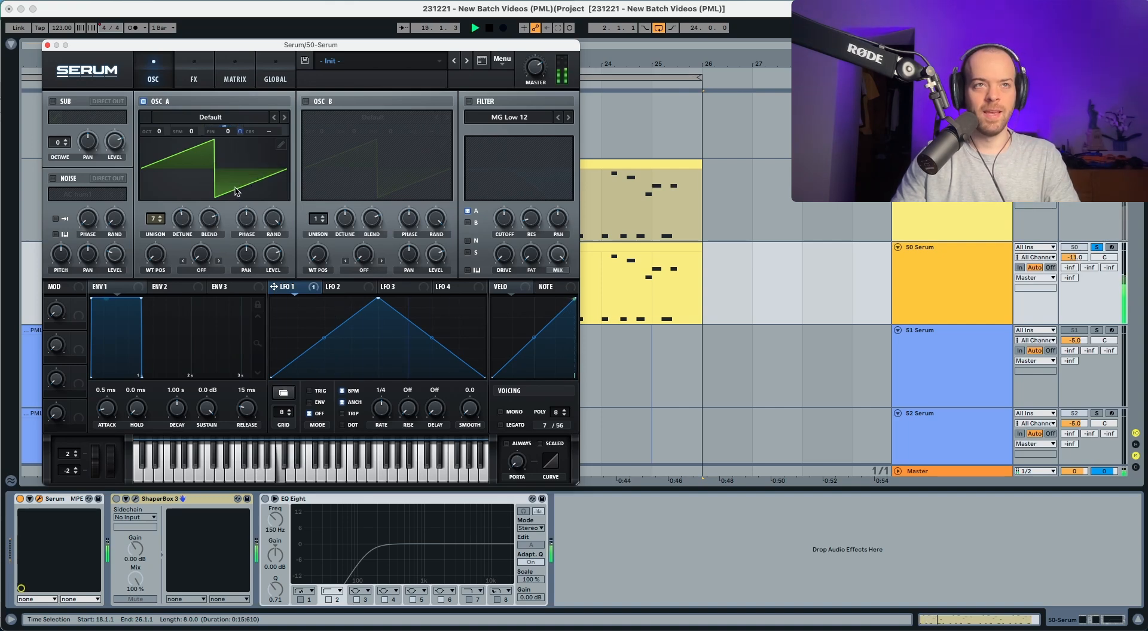
{"action": "key", "text": "space"}
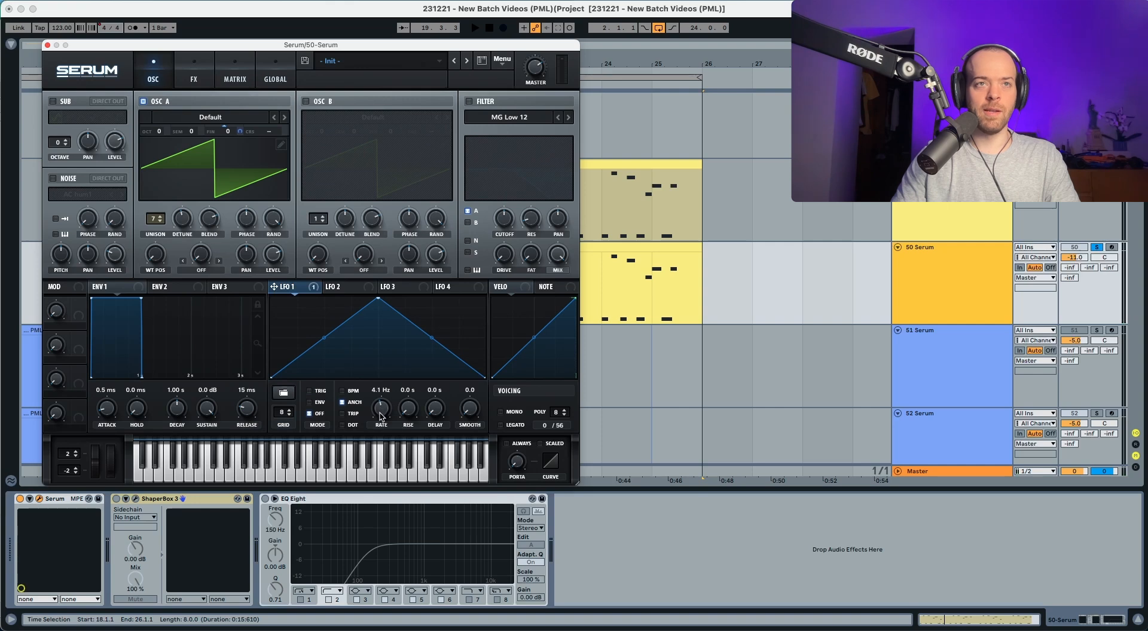
Run LFO 1 without tempo sync at a rate of 1.4 Hz and audition it
{"action": "key", "text": "space"}
{"action": "left_click_drag", "start_coordinate": [377, 423], "coordinate": [378, 428]}
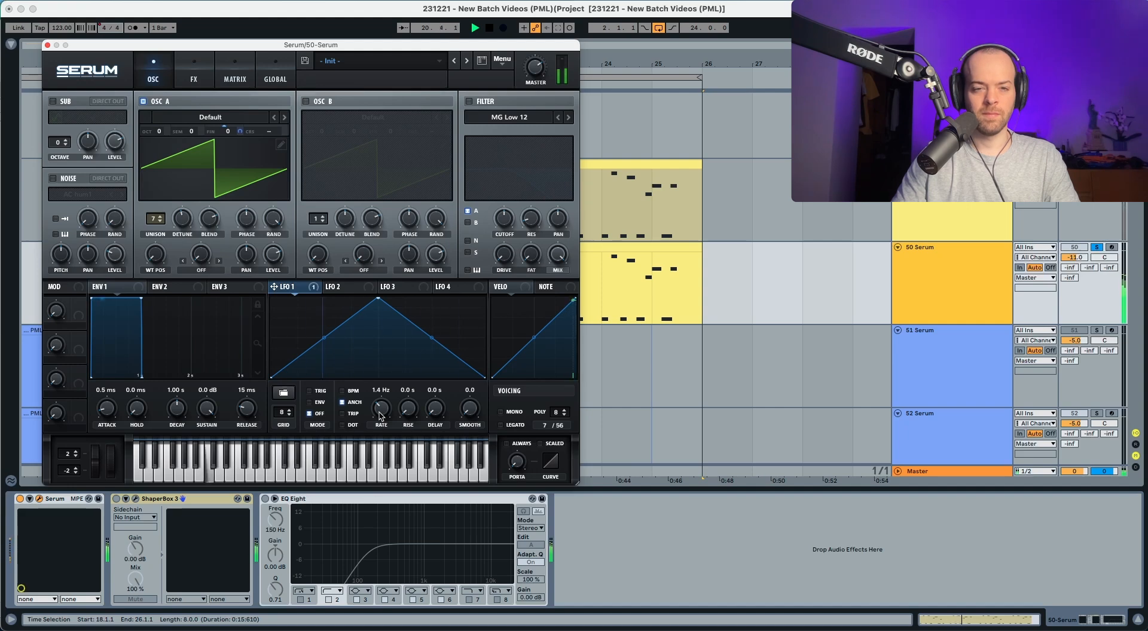
{"action": "key", "text": "space"}
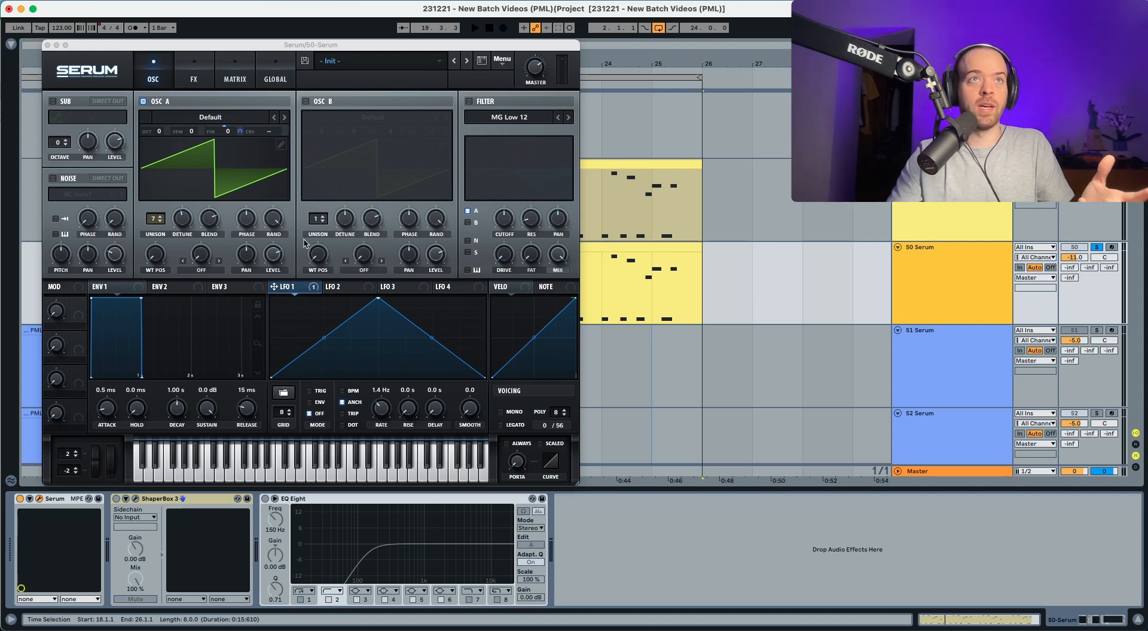
Enable OSC B and transpose it up by 7 semitones
{"action": "left_click", "coordinate": [305, 102]}
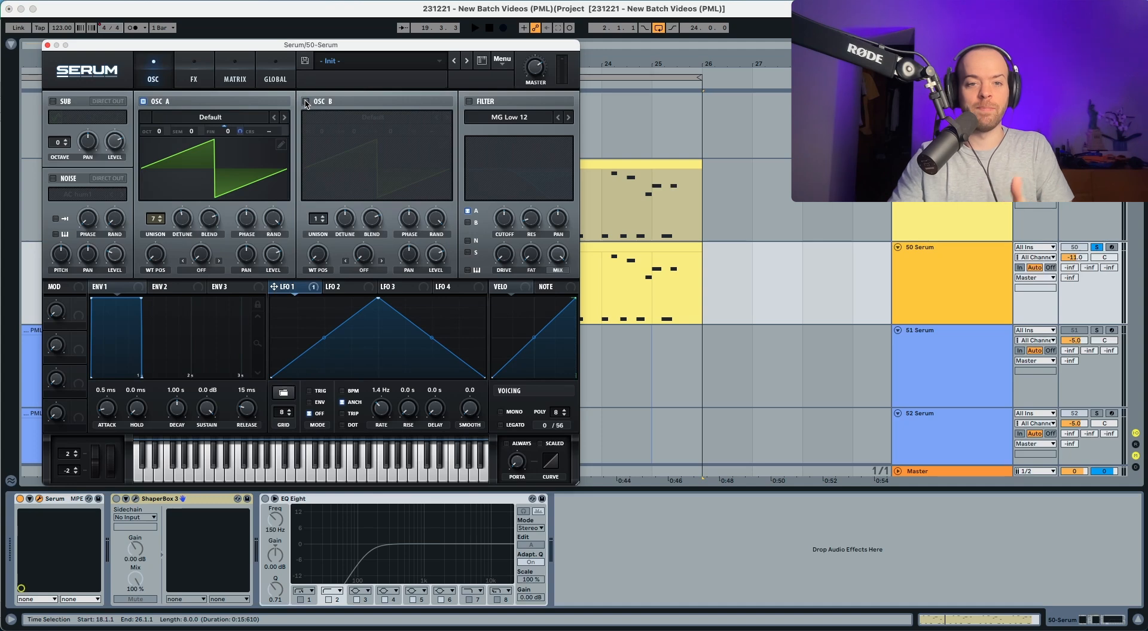
{"action": "left_click", "coordinate": [306, 102]}
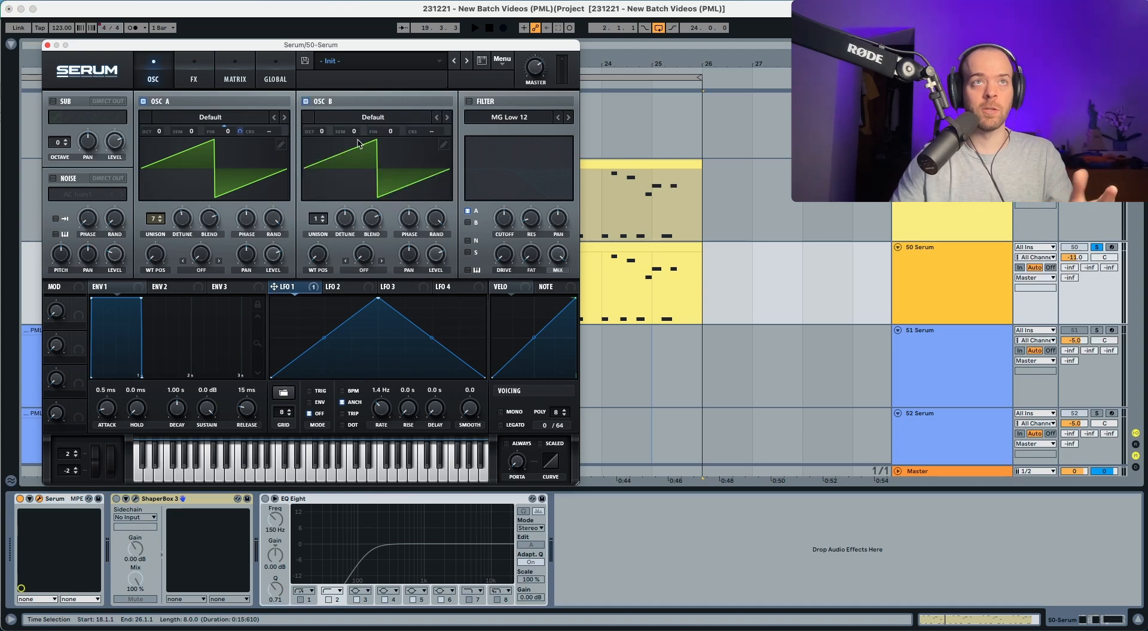
{"action": "left_click_drag", "start_coordinate": [354, 134], "coordinate": [362, 97]}
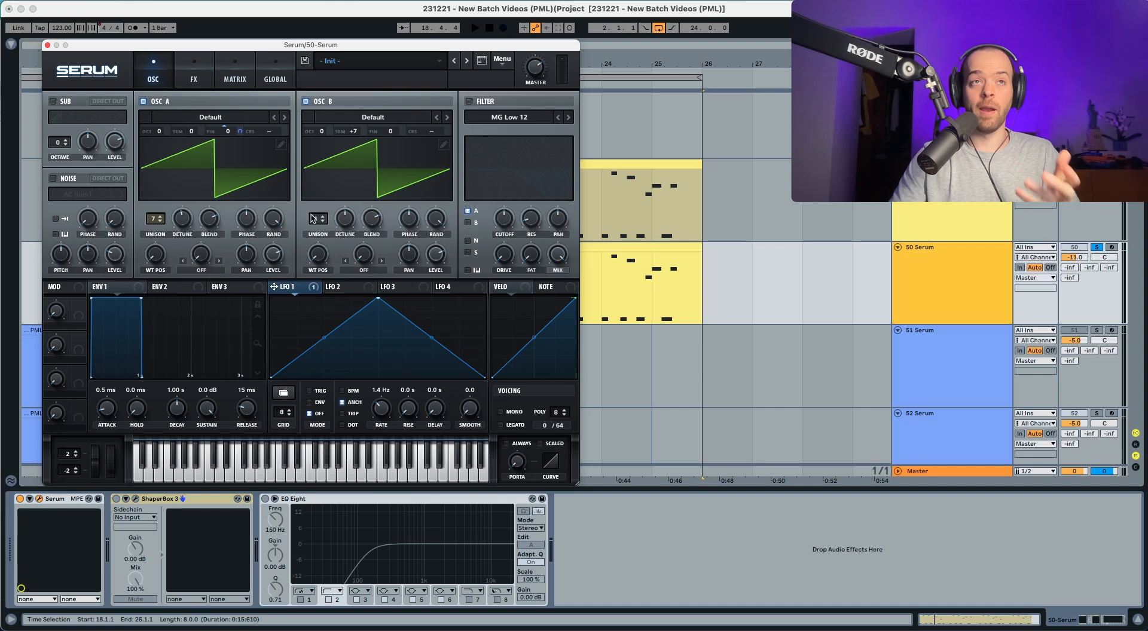
Give OSC B 4 unison voices and a detune of 0.16 while listening to the clip
{"action": "left_click_drag", "start_coordinate": [315, 219], "coordinate": [318, 199]}
{"action": "key", "text": "space"}
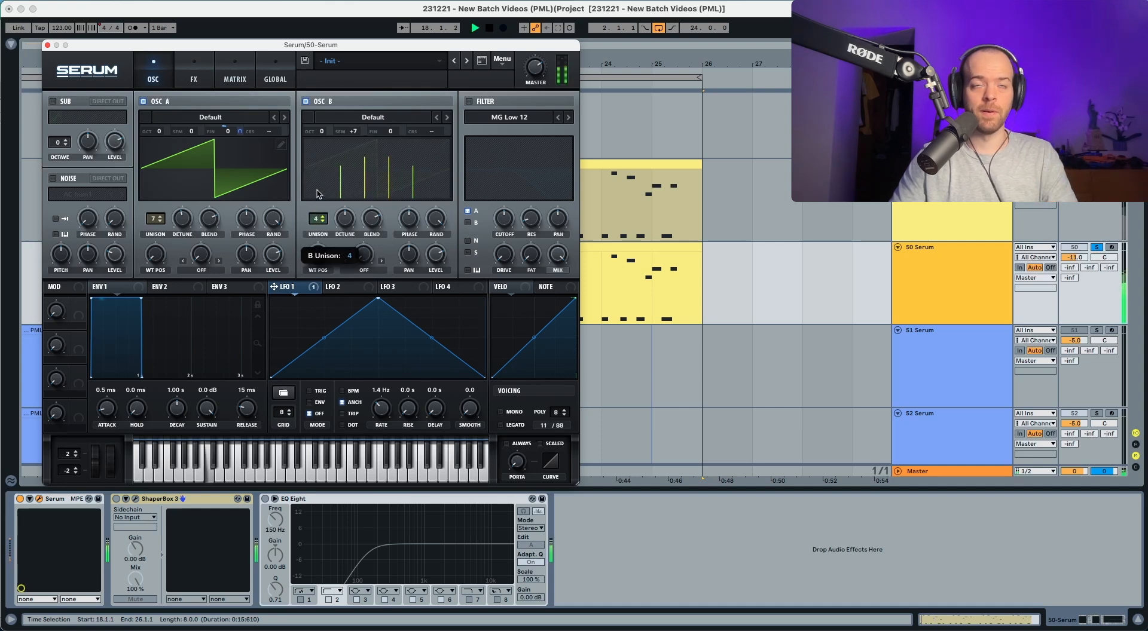
{"action": "left_click_drag", "start_coordinate": [340, 218], "coordinate": [339, 229]}
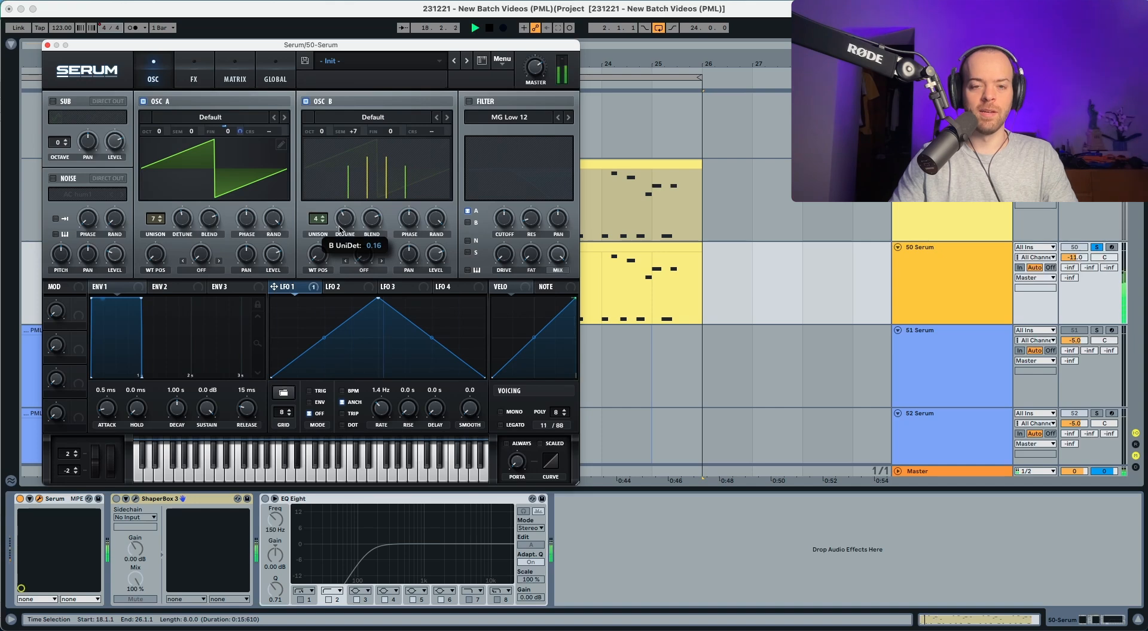
{"action": "key", "text": "space"}
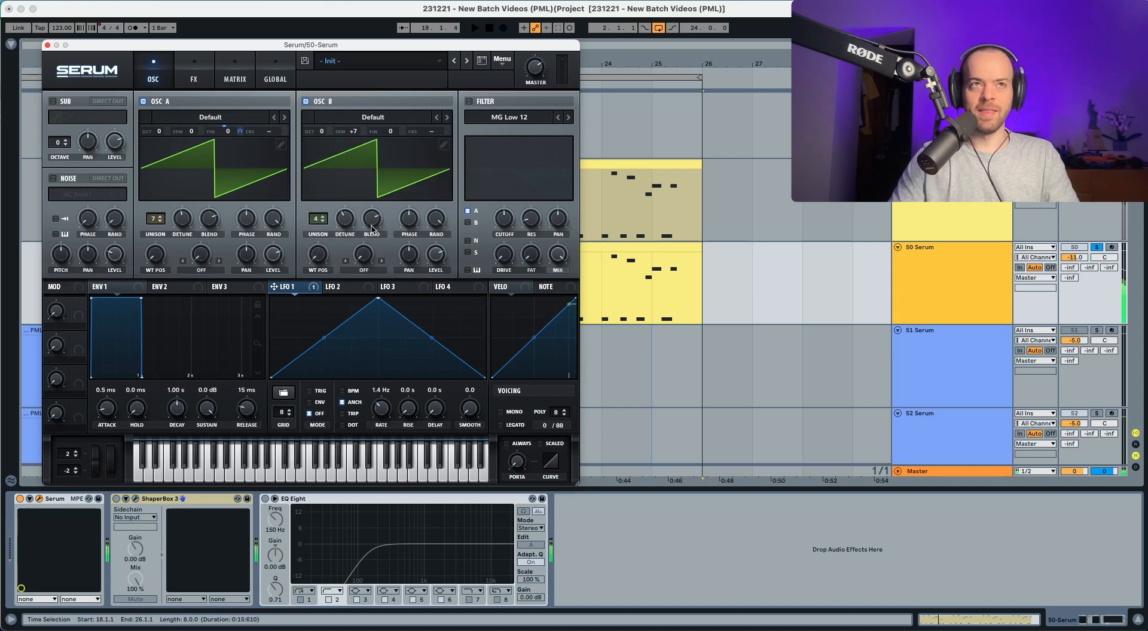
Set OSC B's warp mode to Bend +/- and lower its level to 62% (-8.4 dB), auditioning the result
{"action": "left_click", "coordinate": [367, 272]}
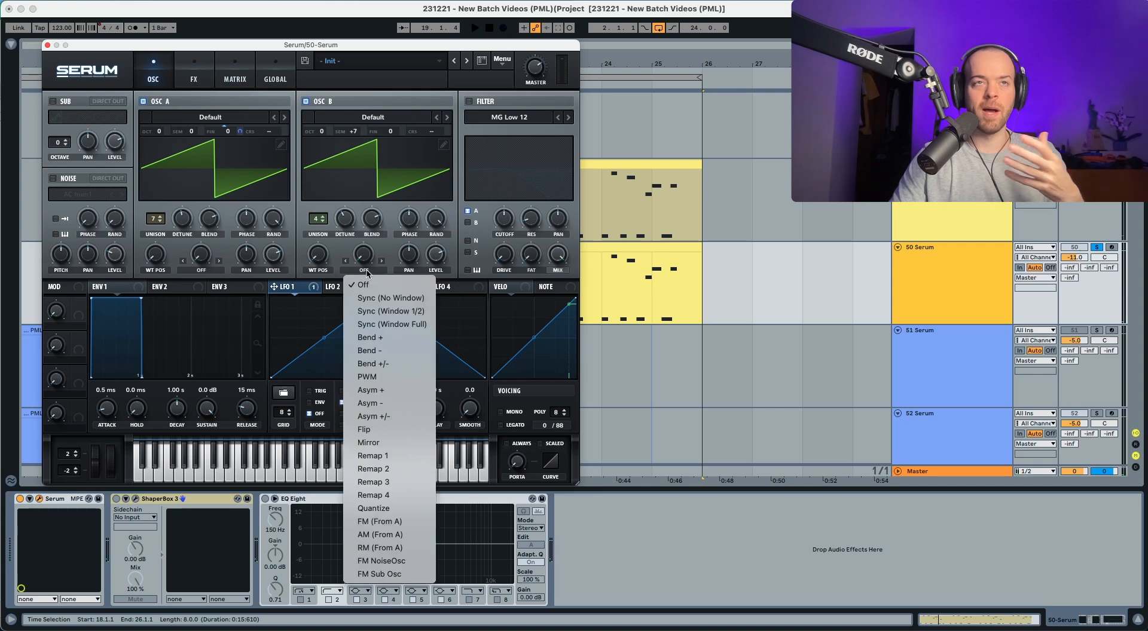
{"action": "left_click", "coordinate": [382, 363]}
{"action": "key", "text": "space"}
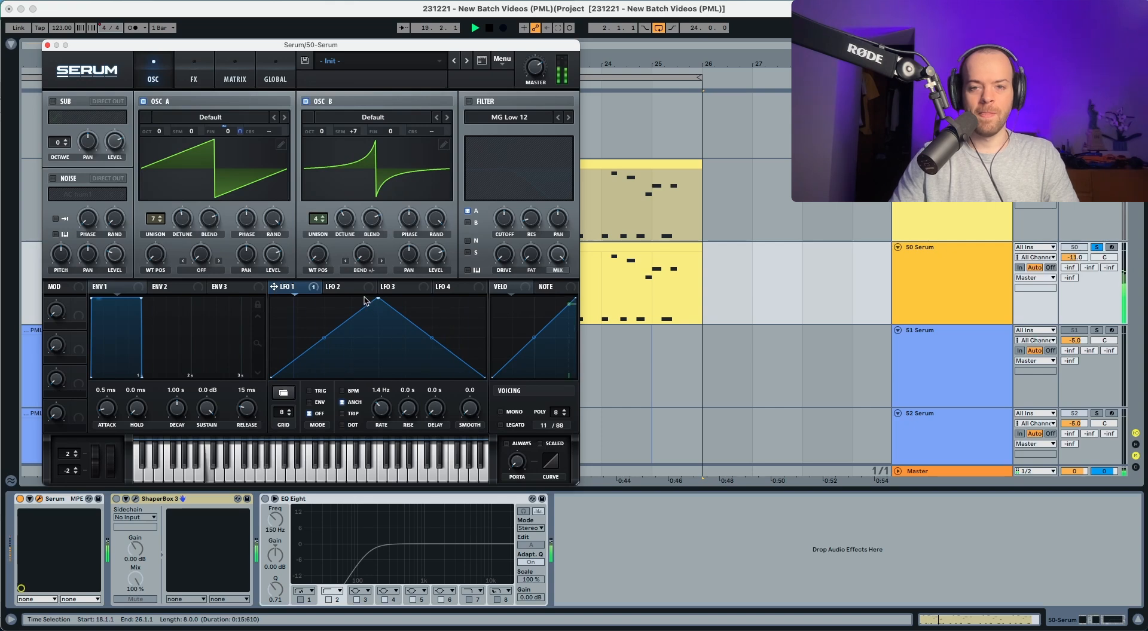
{"action": "key", "text": "space"}
{"action": "mouse_move", "coordinate": [435, 259]}
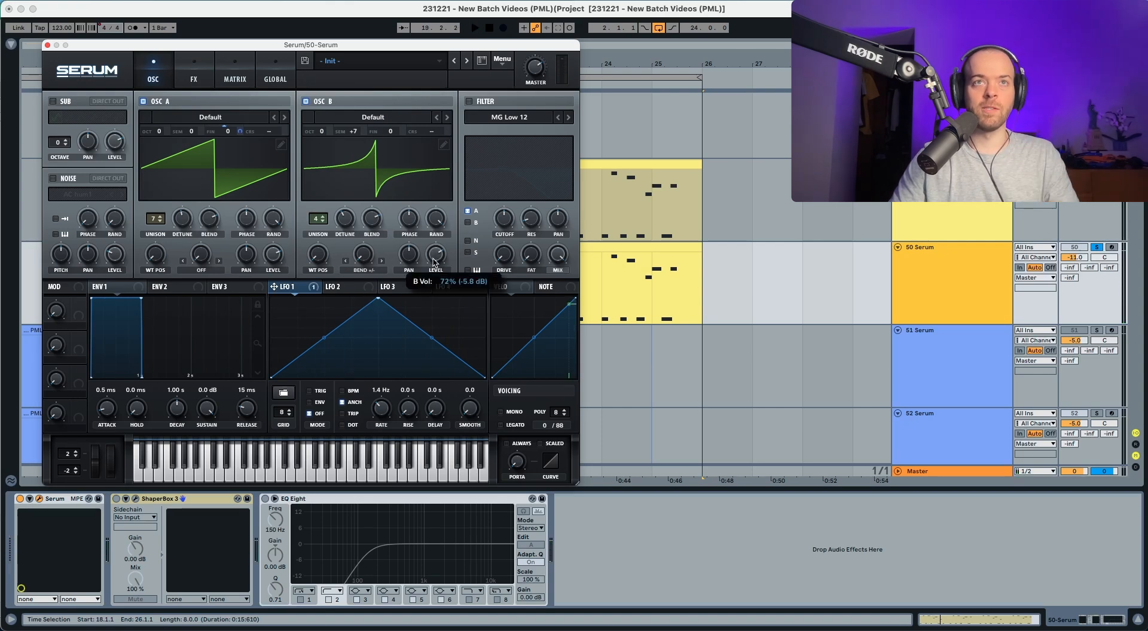
{"action": "left_click_drag", "start_coordinate": [432, 267], "coordinate": [433, 271]}
{"action": "key", "text": "space"}
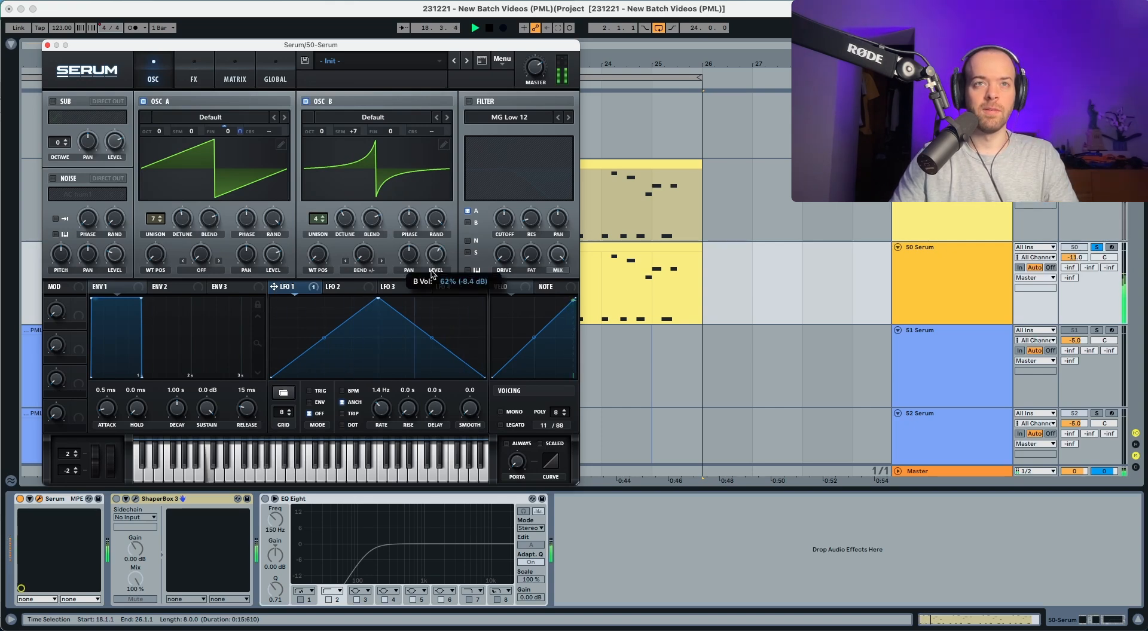
{"action": "key", "text": "space"}
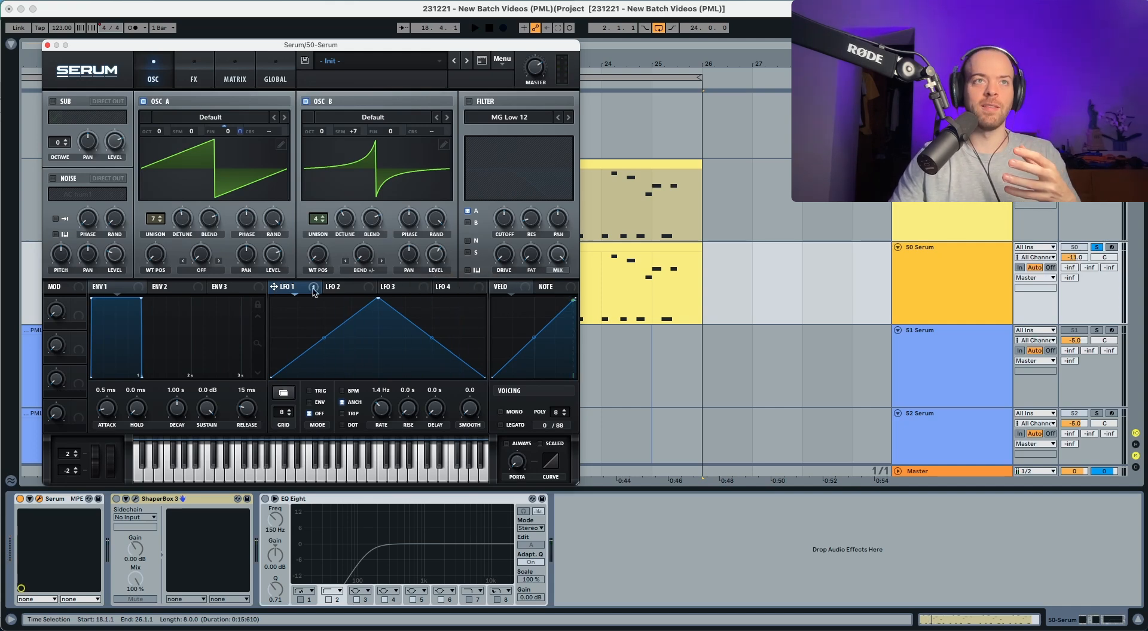
Assign LFO 1 to OSC B's warp amount with a depth of 63 and audition the movement
{"action": "mouse_move", "coordinate": [350, 269]}
{"action": "key", "text": "space"}
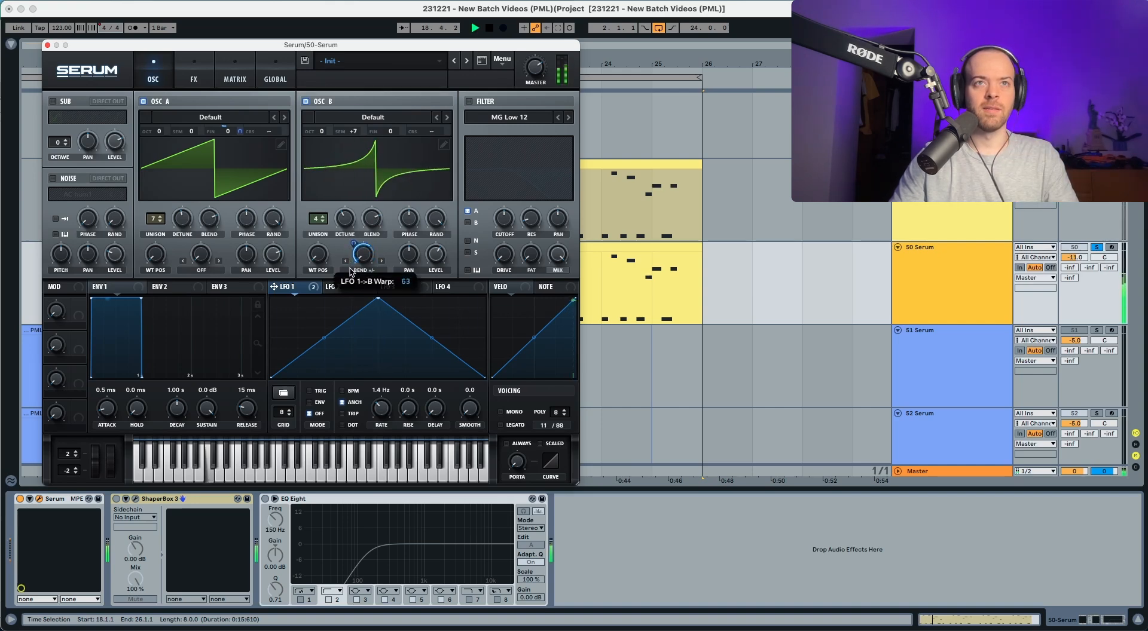
{"action": "key", "text": "space"}
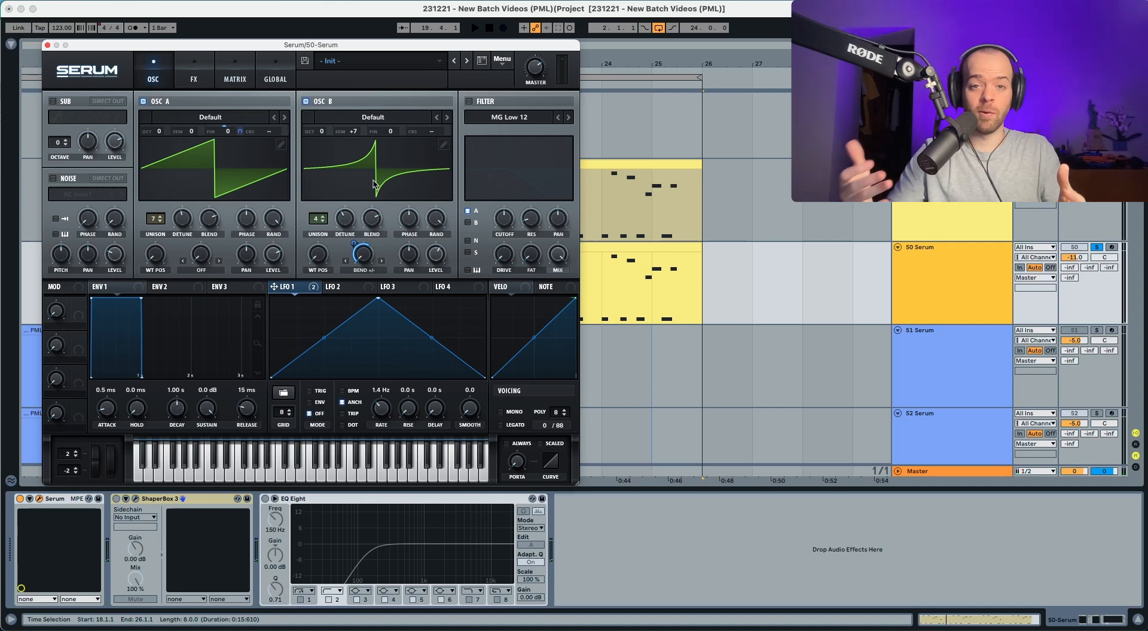
{"action": "key", "text": "space"}
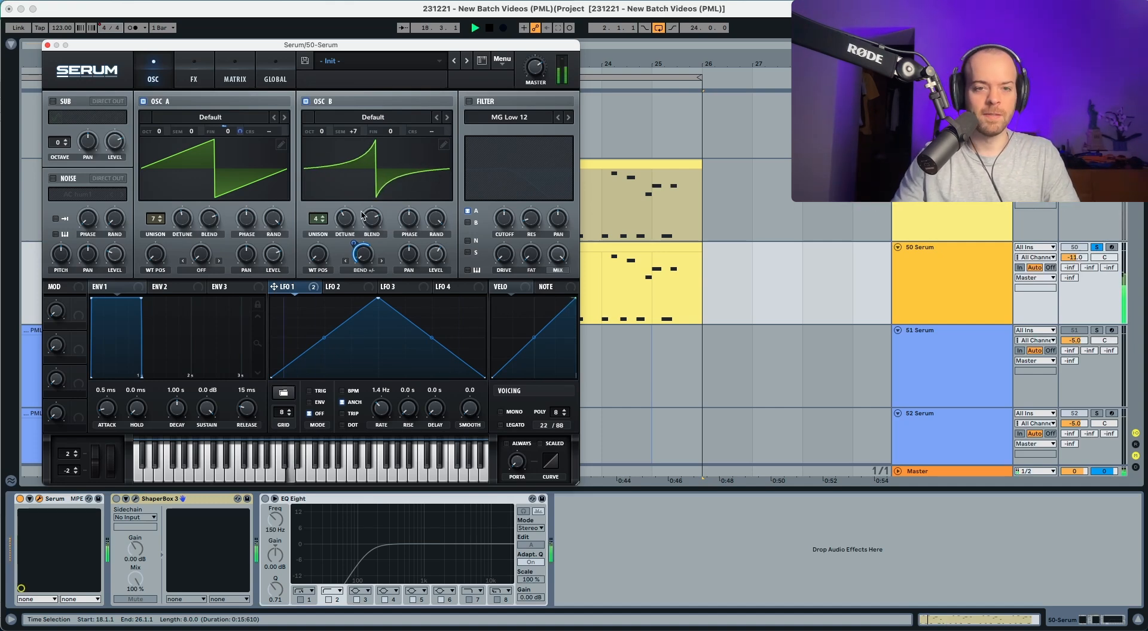
{"action": "key", "text": "space"}
Assign LFO 1 to OSC B's fine pitch as well and play the clip
{"action": "left_click_drag", "start_coordinate": [273, 287], "coordinate": [393, 190]}
{"action": "key", "text": "space"}
{"action": "key", "text": "space"}
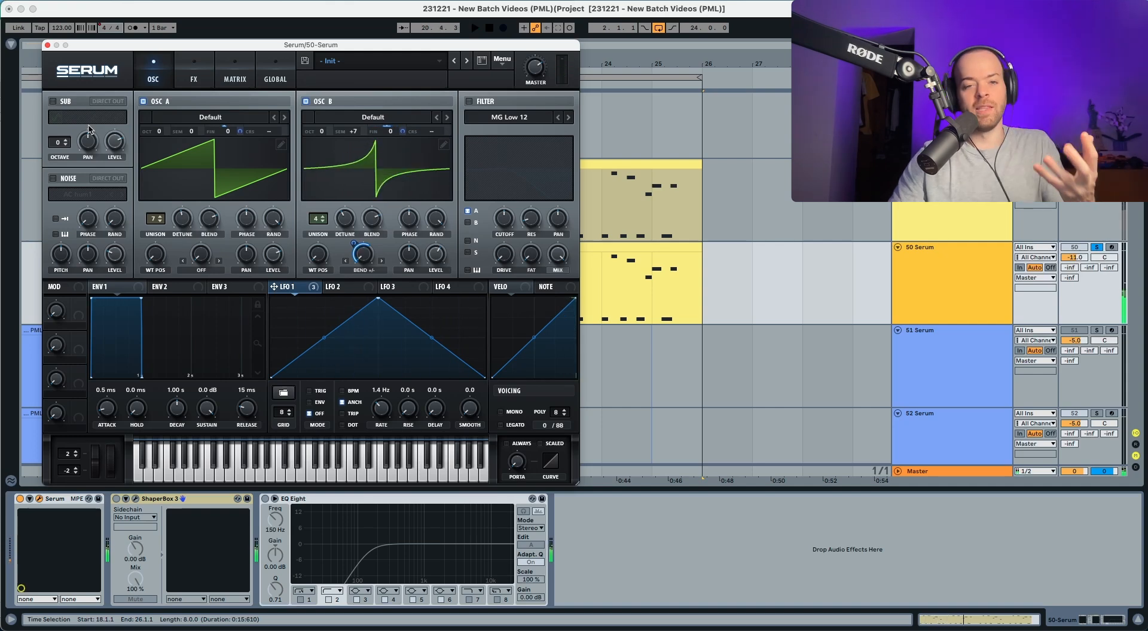
Enable the Sub oscillator and set its waveform to saw
{"action": "left_click", "coordinate": [53, 102]}
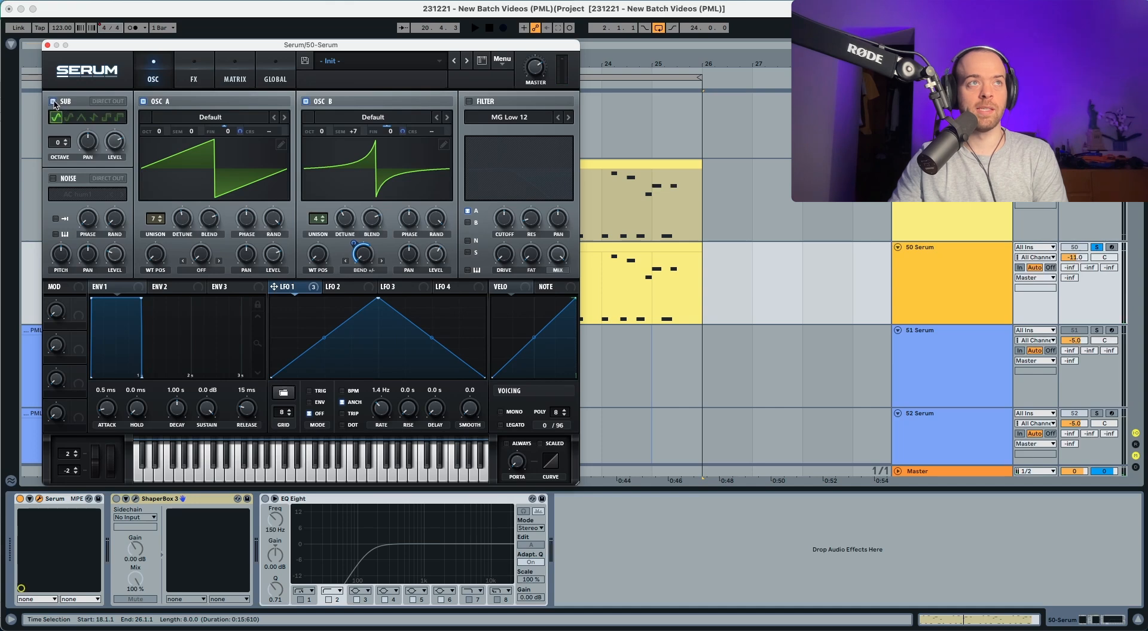
{"action": "left_click", "coordinate": [95, 118]}
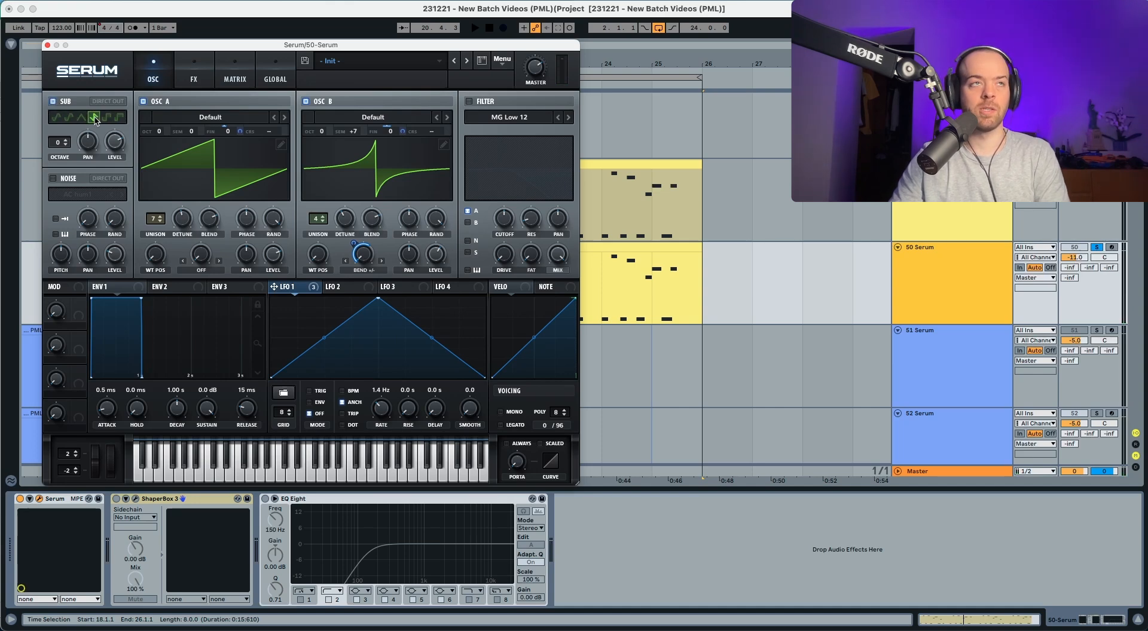
Lower the Sub oscillator to octave -1, then enable the Noise oscillator with the BrightWhite sample
{"action": "key", "text": "space"}
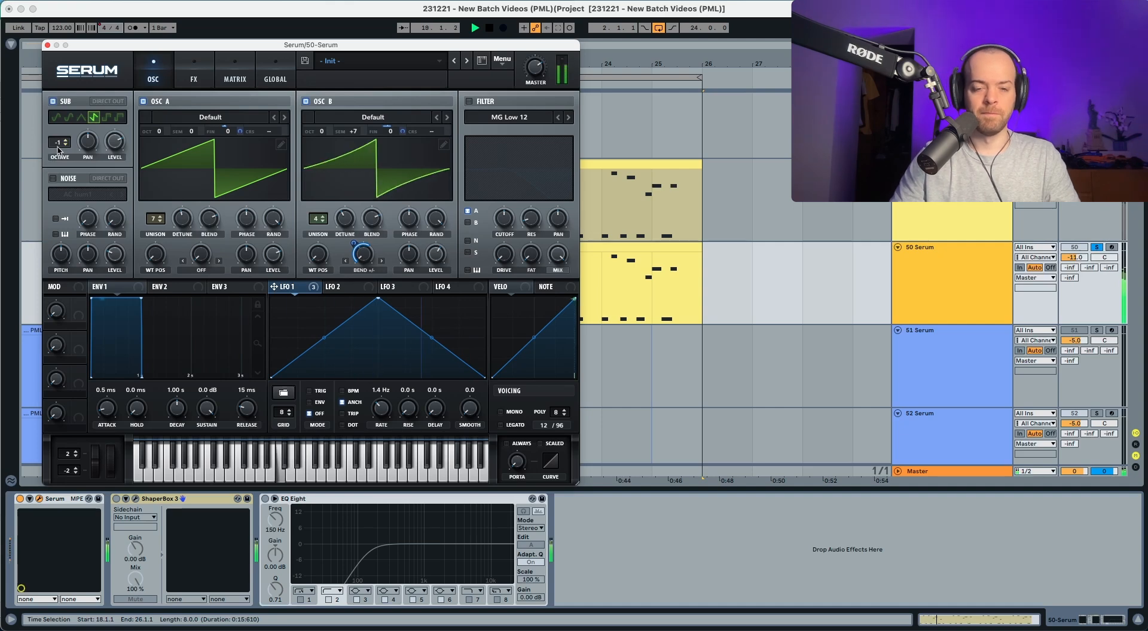
{"action": "key", "text": "space"}
{"action": "left_click", "coordinate": [52, 178]}
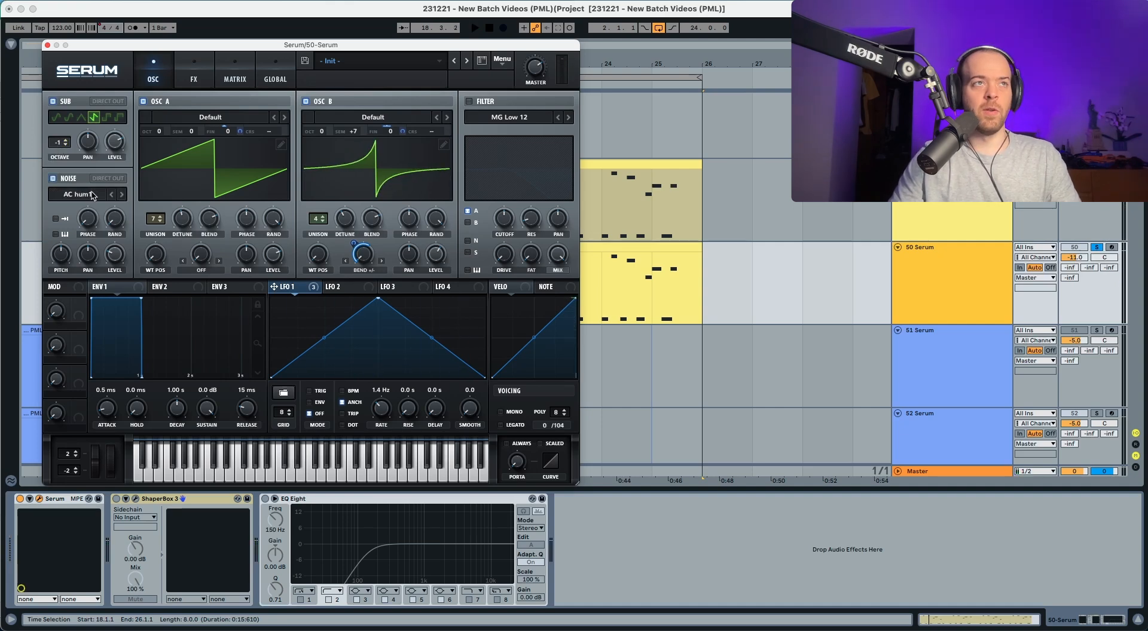
{"action": "left_click", "coordinate": [92, 196]}
{"action": "mouse_move", "coordinate": [122, 210]}
{"action": "left_click", "coordinate": [161, 263]}
Set the noise level to 60% (-8.8 dB) while auditioning the clip
{"action": "key", "text": "space"}
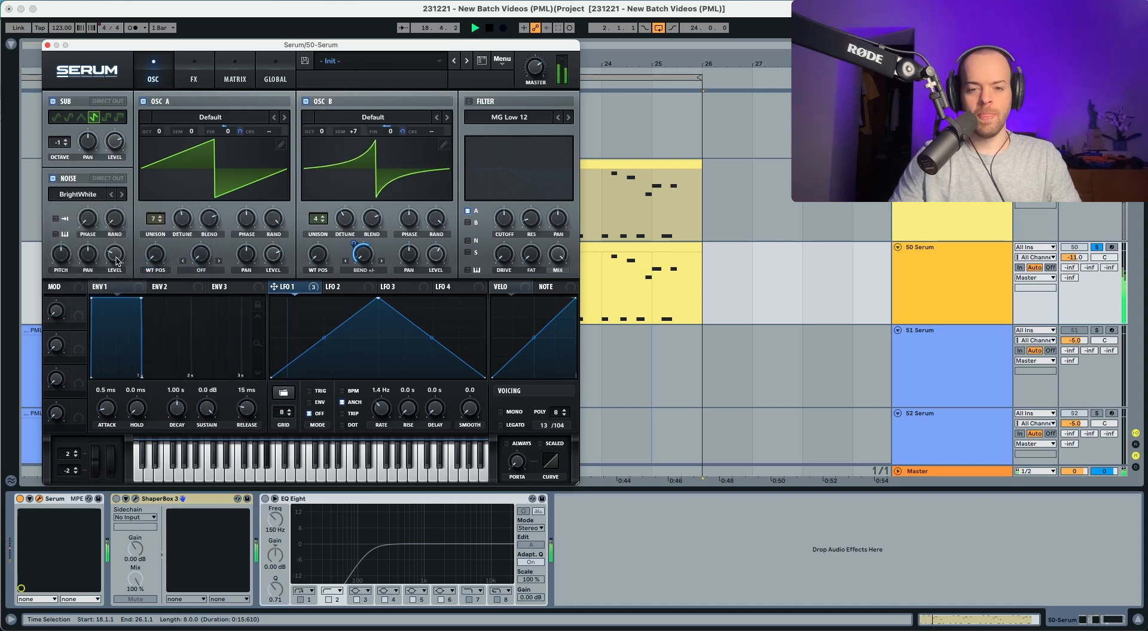
{"action": "key", "text": "space"}
{"action": "key", "text": "space"}
{"action": "left_click_drag", "start_coordinate": [118, 238], "coordinate": [122, 216]}
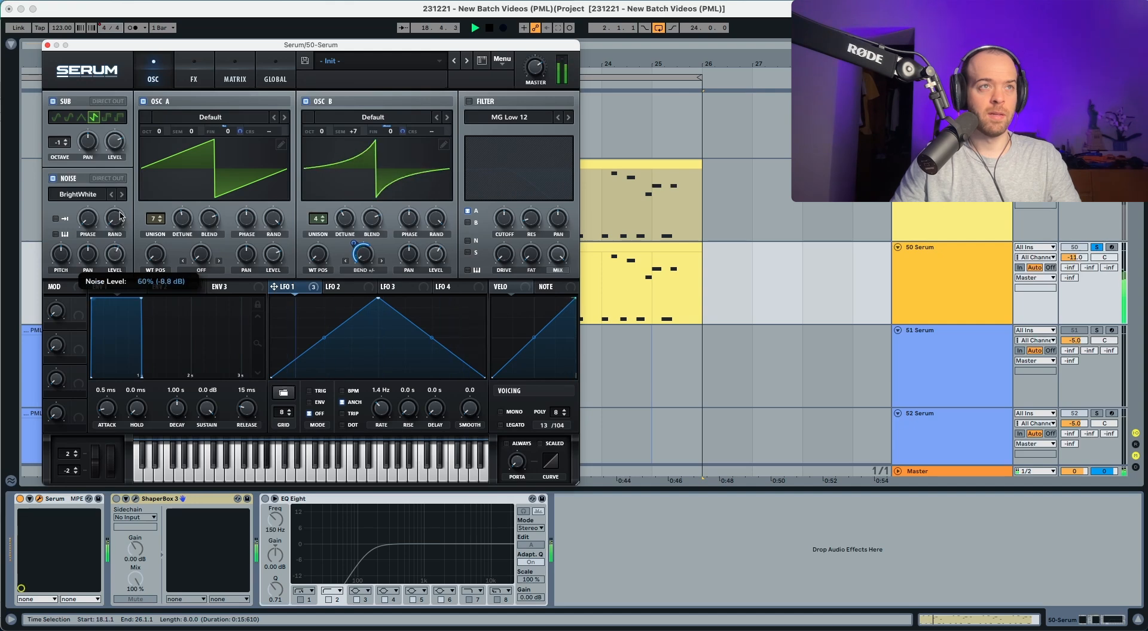
{"action": "key", "text": "space"}
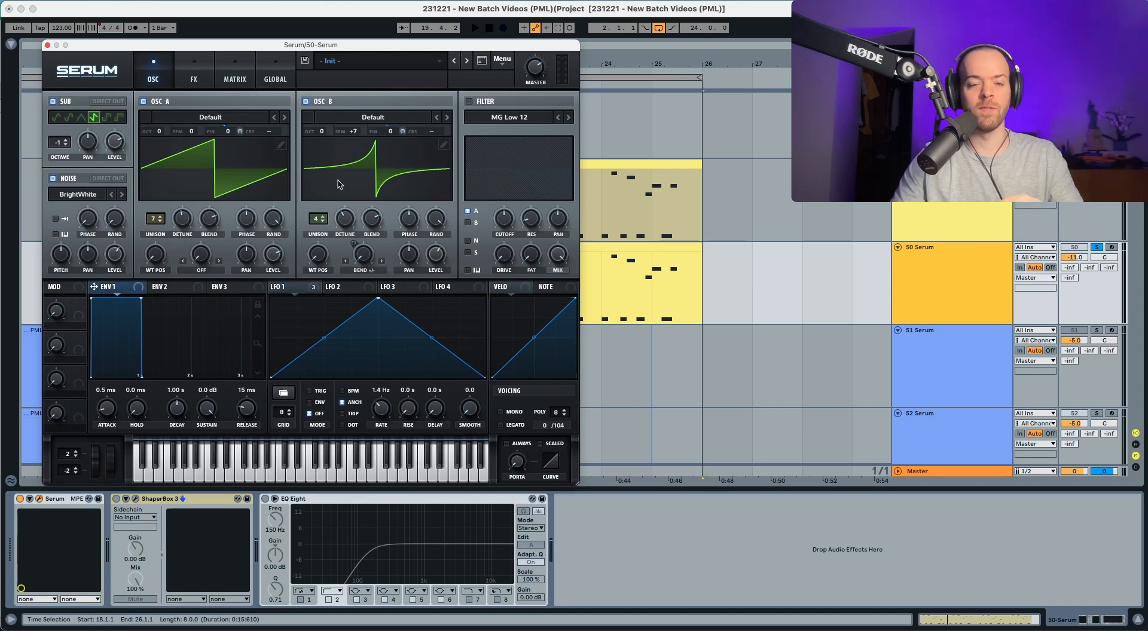
Enable the MG Low 12 filter, route OSC A, OSC B, Noise and Sub through it, and audition the sound
{"action": "left_click", "coordinate": [469, 101]}
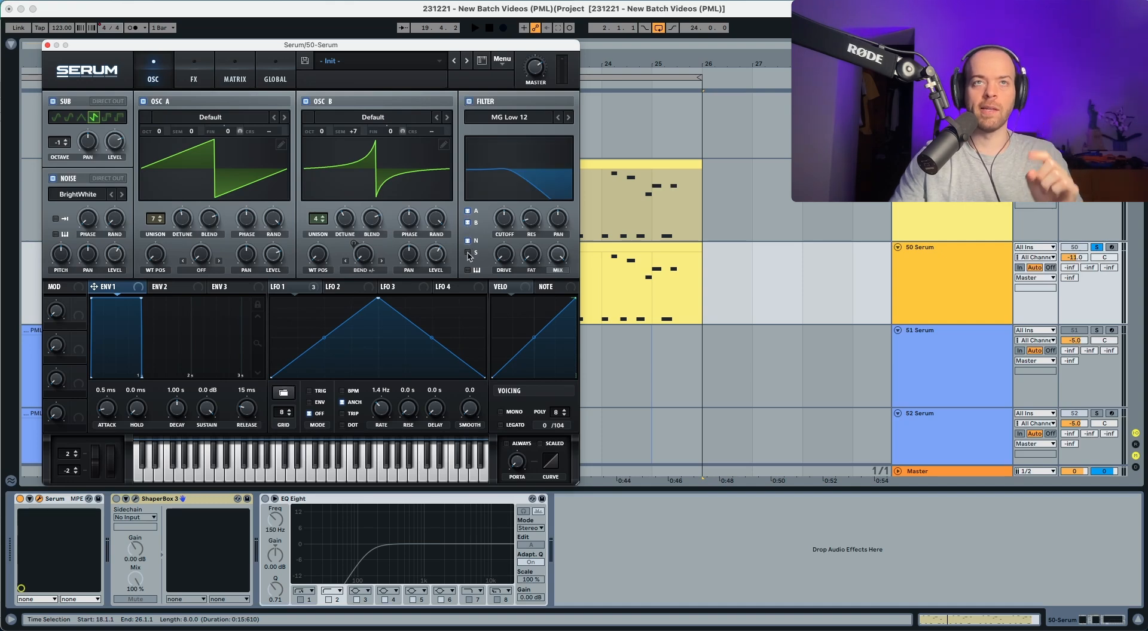
{"action": "key", "text": "space"}
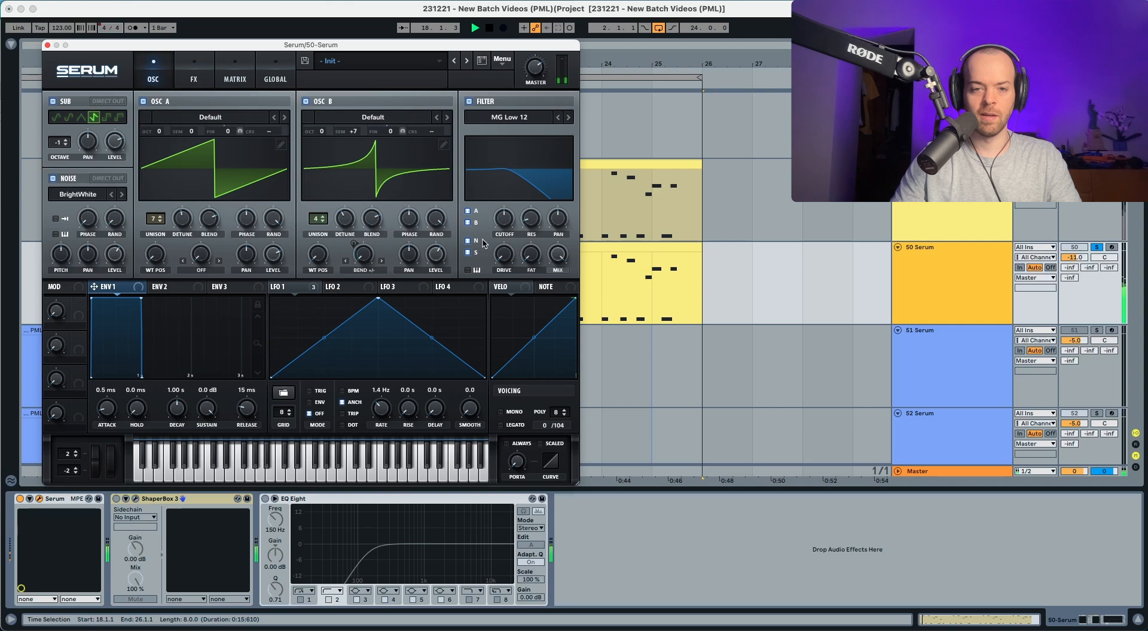
{"action": "key", "text": "space"}
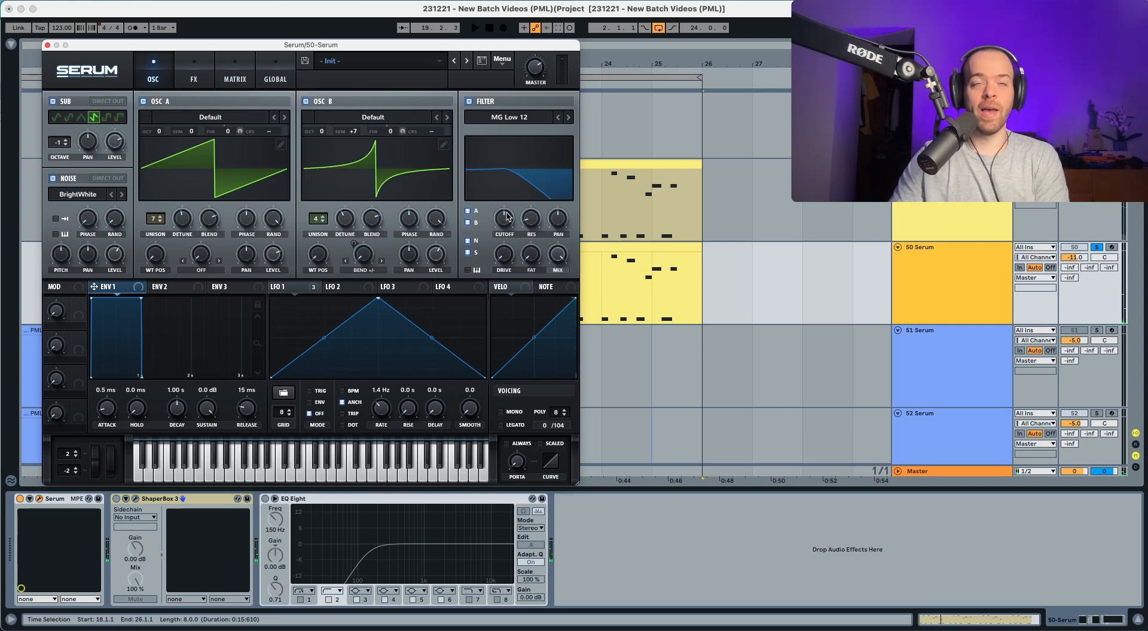
Lower the filter cutoff to the bottom of its range and play the clip
{"action": "left_click_drag", "start_coordinate": [506, 217], "coordinate": [501, 270]}
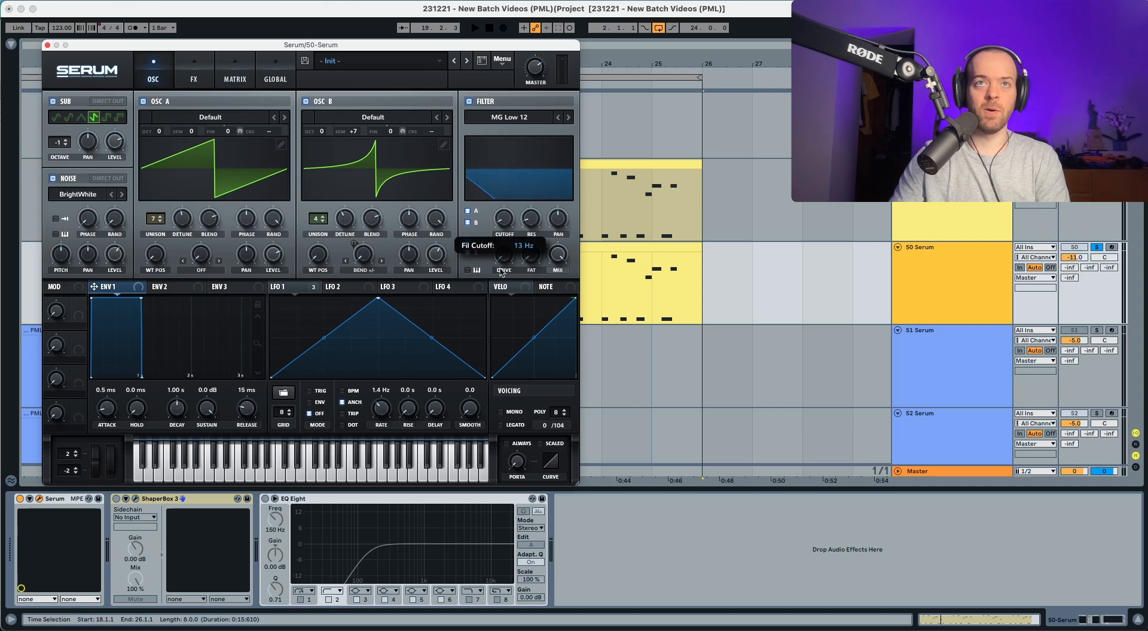
{"action": "left_click_drag", "start_coordinate": [503, 312], "coordinate": [504, 309]}
{"action": "key", "text": "space"}
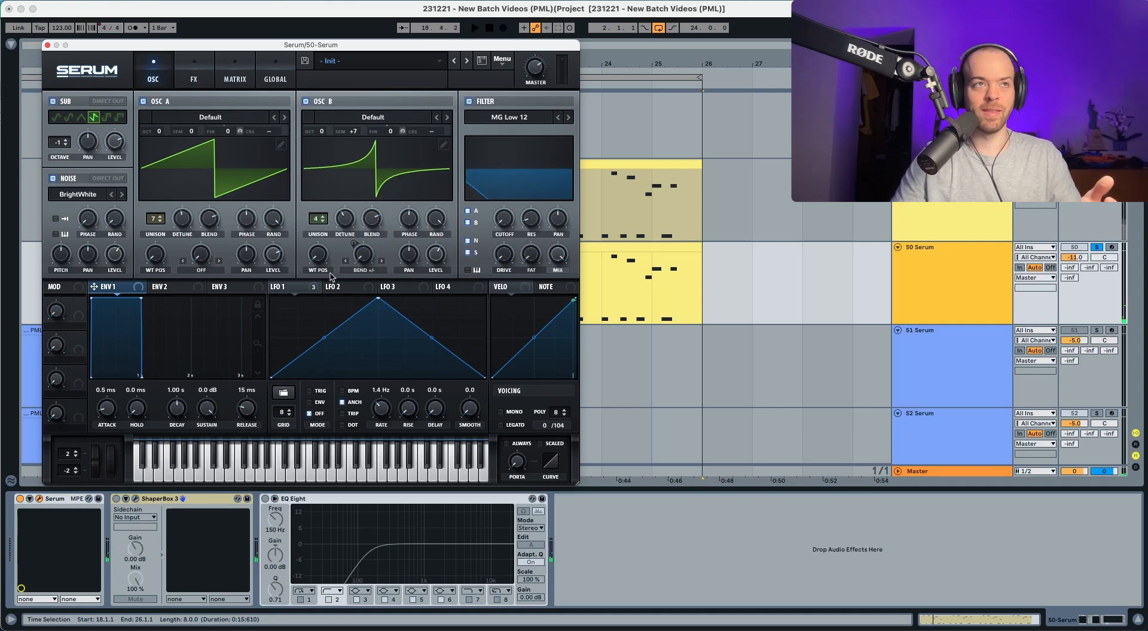
Assign ENV 2 to the filter cutoff and audition the modulation
{"action": "left_click", "coordinate": [186, 288]}
{"action": "left_click_drag", "start_coordinate": [201, 290], "coordinate": [495, 219]}
{"action": "key", "text": "space"}
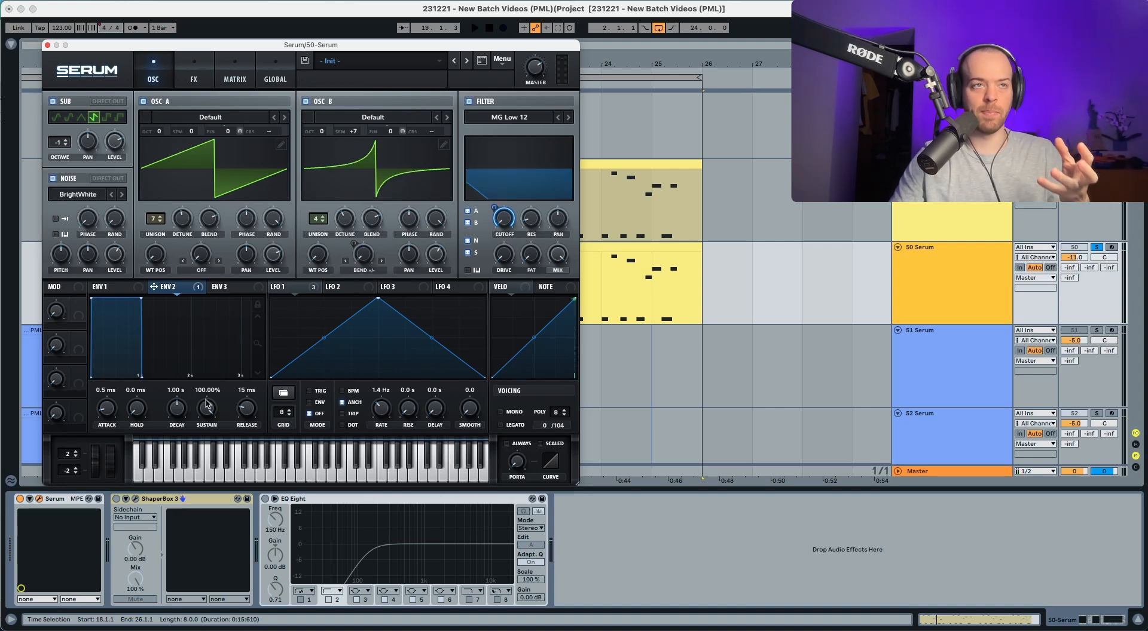
Set ENV 2's sustain to 0% and its decay to 397 ms, auditioning the stab
{"action": "left_click_drag", "start_coordinate": [208, 407], "coordinate": [207, 454]}
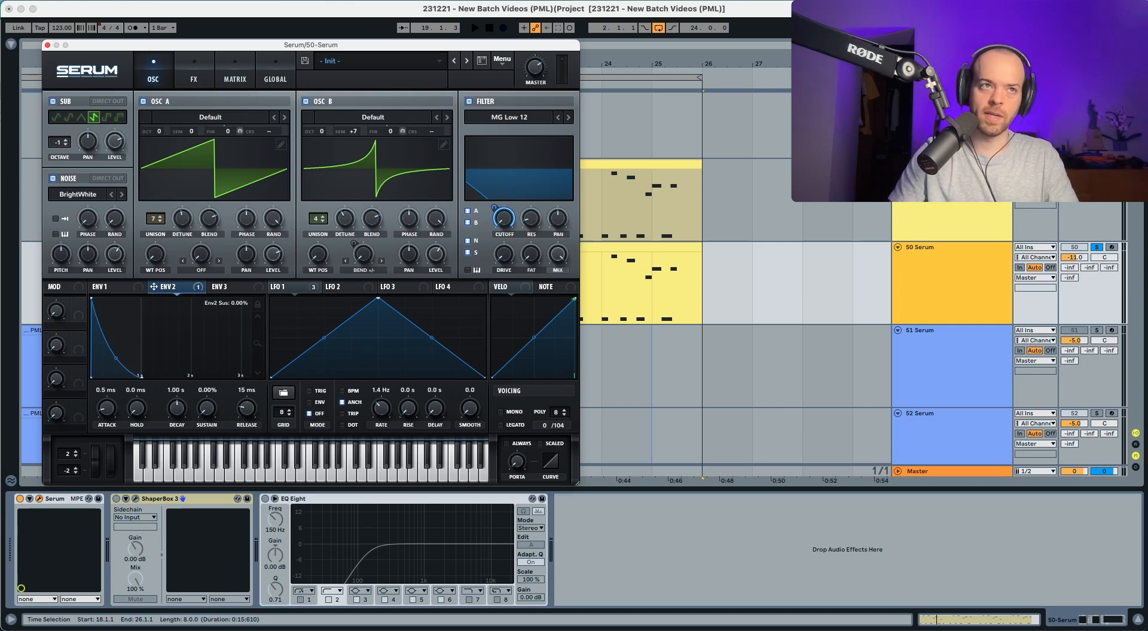
{"action": "key", "text": "space"}
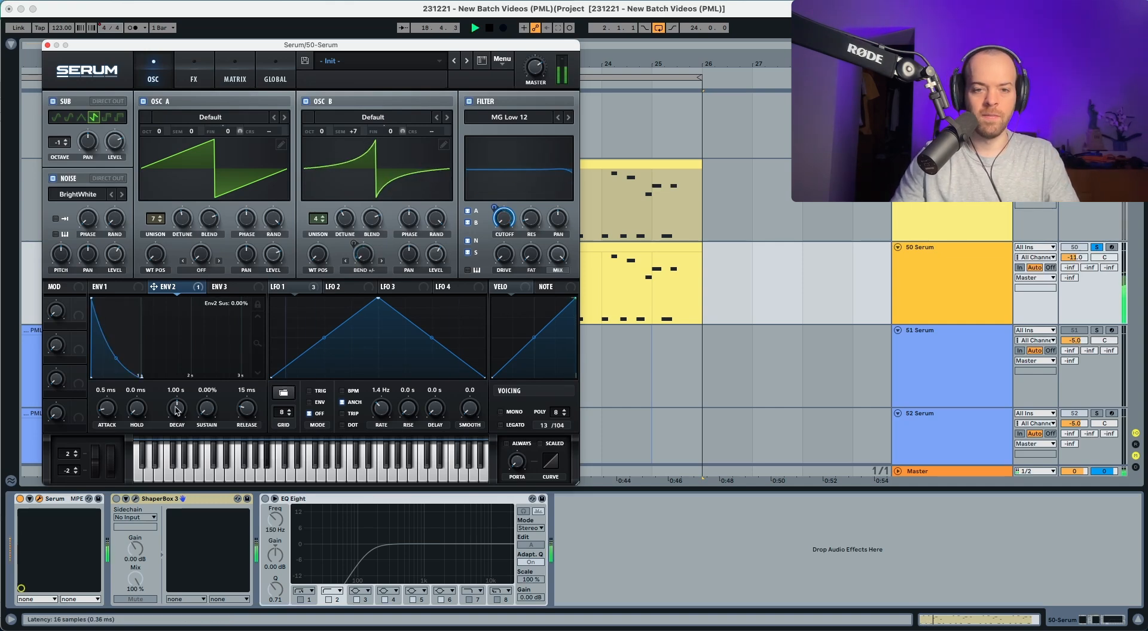
{"action": "key", "text": "space"}
{"action": "left_click_drag", "start_coordinate": [177, 409], "coordinate": [174, 419]}
{"action": "key", "text": "space"}
{"action": "key", "text": "space"}
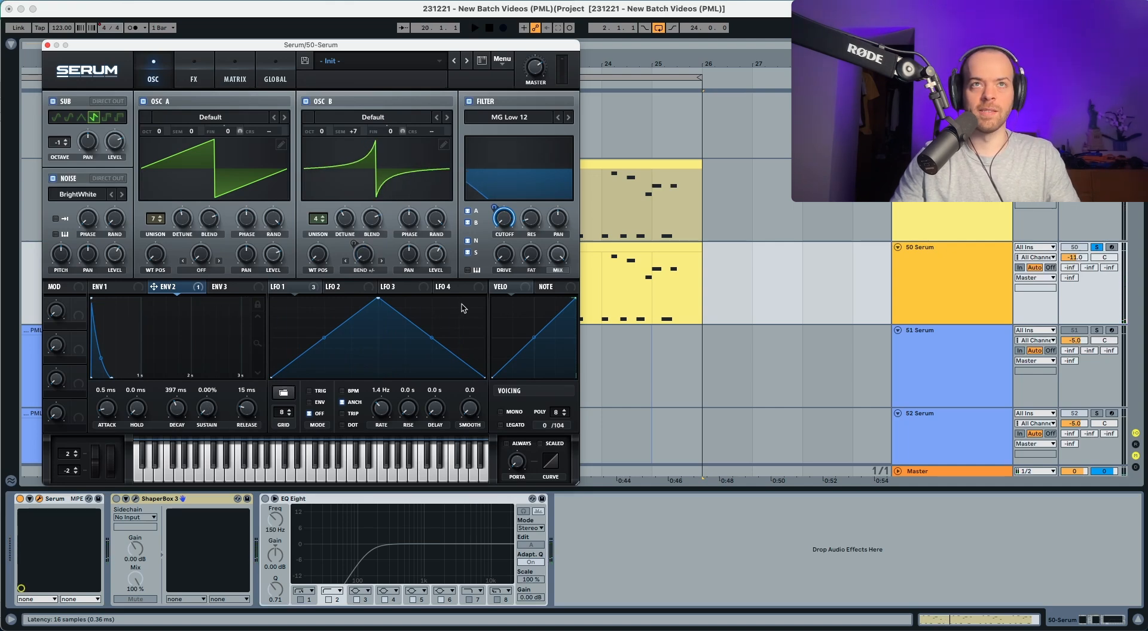
Raise the filter's drive and audition the fuller sound
{"action": "left_click_drag", "start_coordinate": [503, 262], "coordinate": [537, 244]}
{"action": "key", "text": "space"}
{"action": "key", "text": "space"}
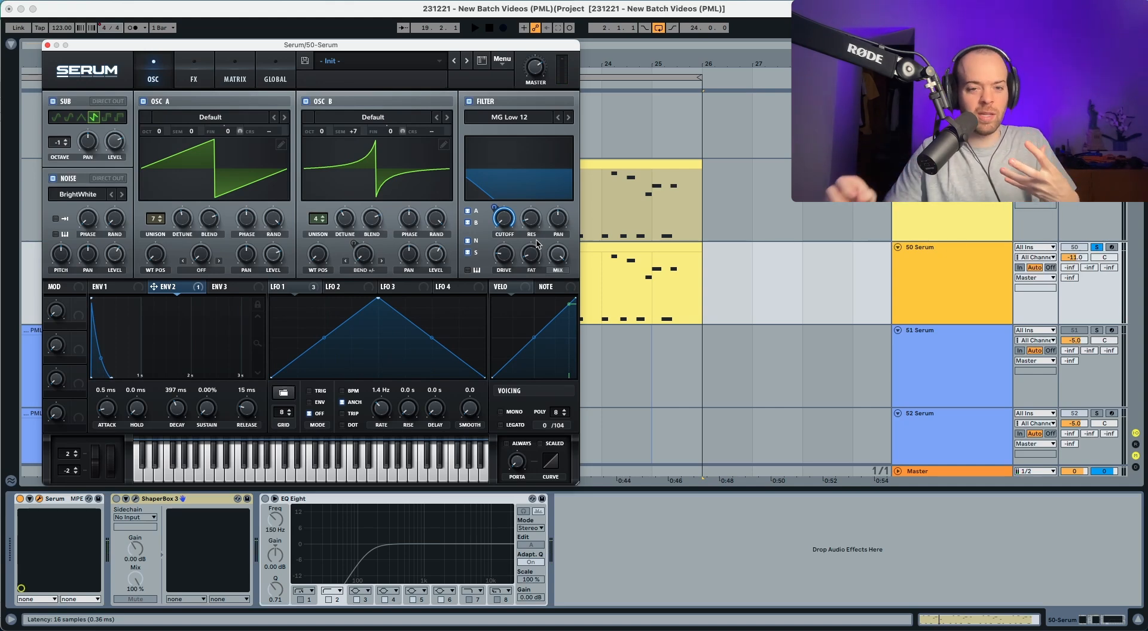
{"action": "key", "text": "space"}
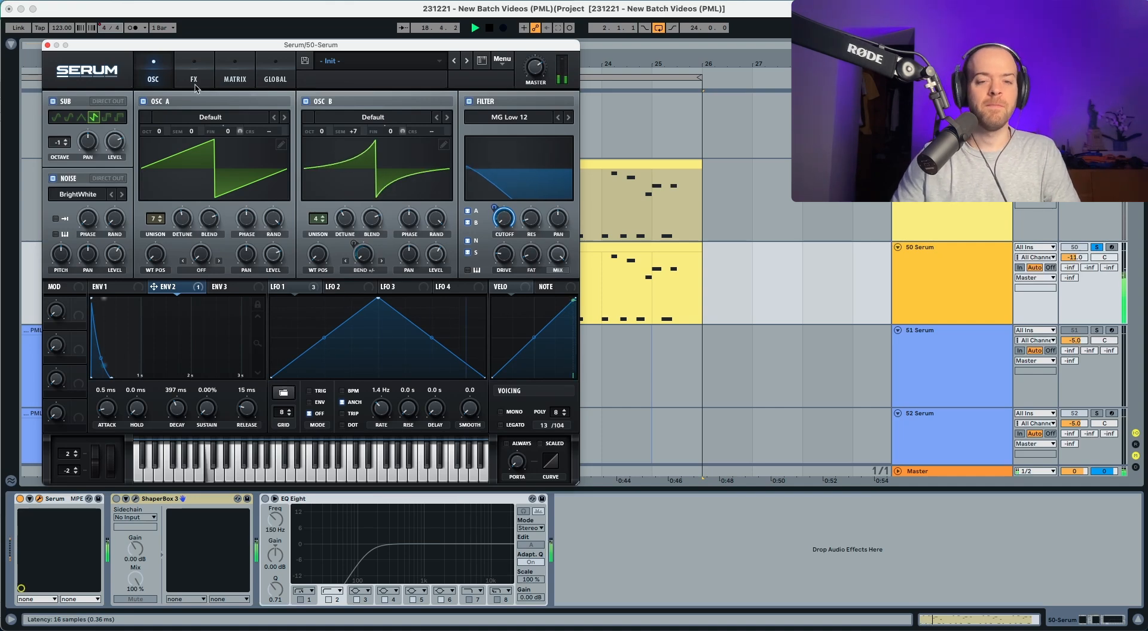
{"action": "key", "text": "space"}
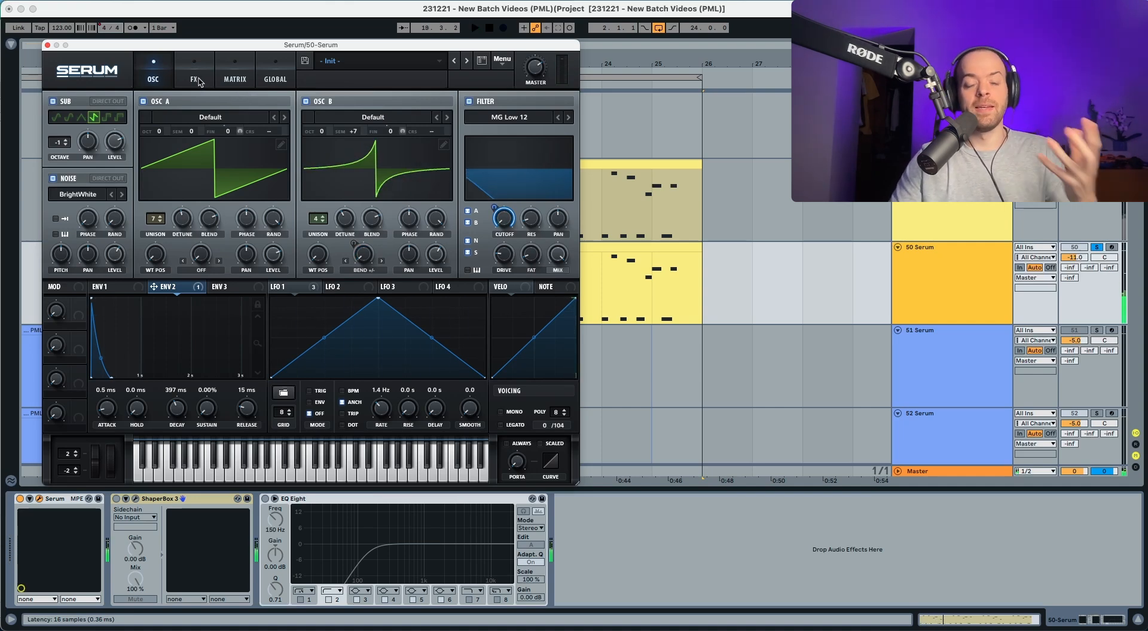
Reorder the effects chain so Chorus, Delay and Reverb follow directly after Distortion
{"action": "left_click", "coordinate": [199, 80]}
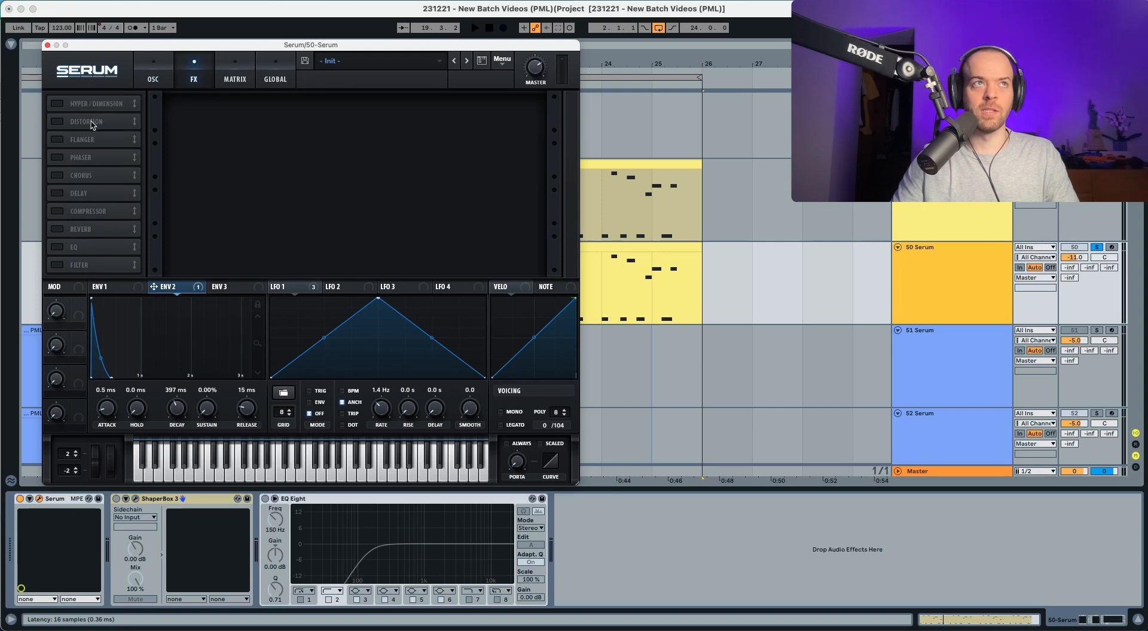
{"action": "left_click_drag", "start_coordinate": [93, 181], "coordinate": [101, 141]}
{"action": "left_click_drag", "start_coordinate": [92, 199], "coordinate": [96, 157]}
{"action": "left_click_drag", "start_coordinate": [92, 231], "coordinate": [96, 179]}
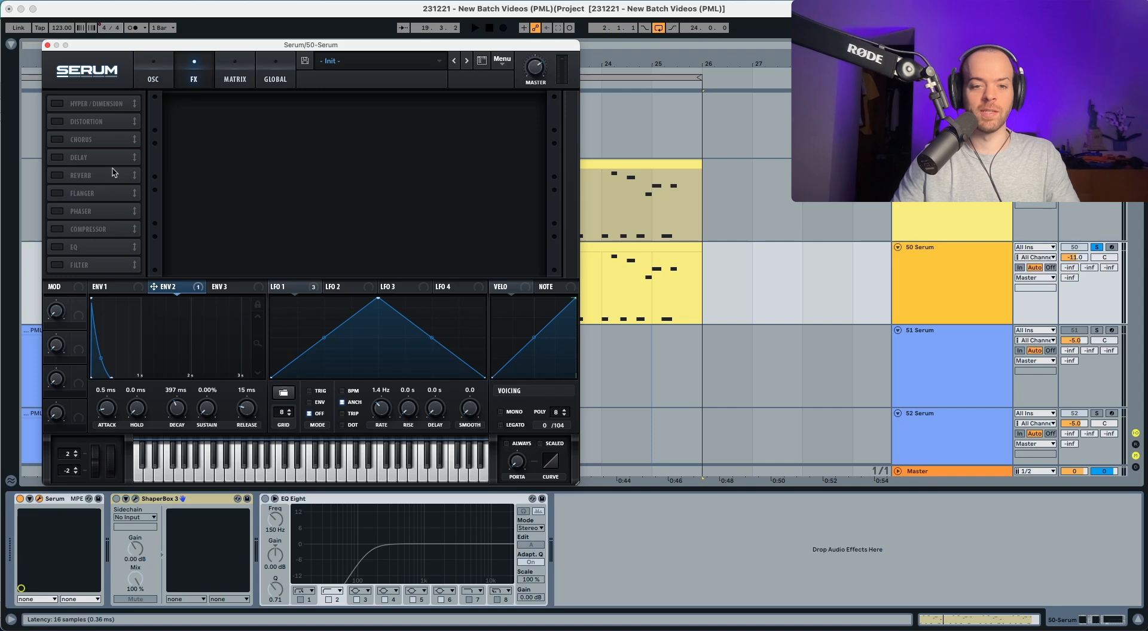
Enable Hyper/Dimension, set the Dimension mix to 24% and reduce its size while auditioning
{"action": "left_click", "coordinate": [57, 104]}
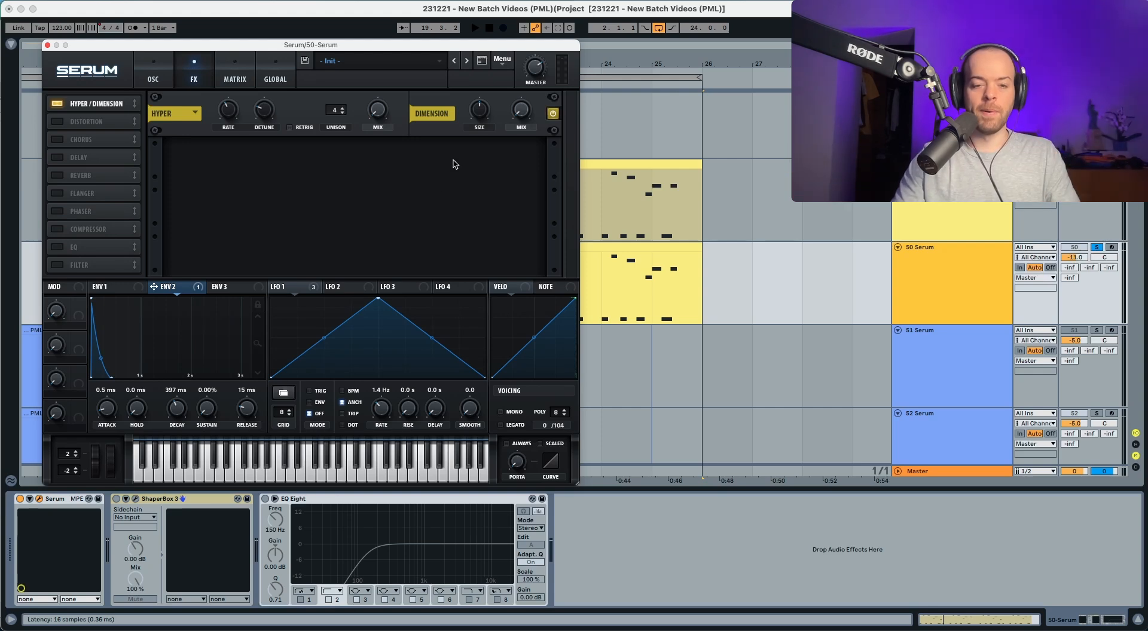
{"action": "key", "text": "space"}
{"action": "left_click_drag", "start_coordinate": [524, 114], "coordinate": [528, 82]}
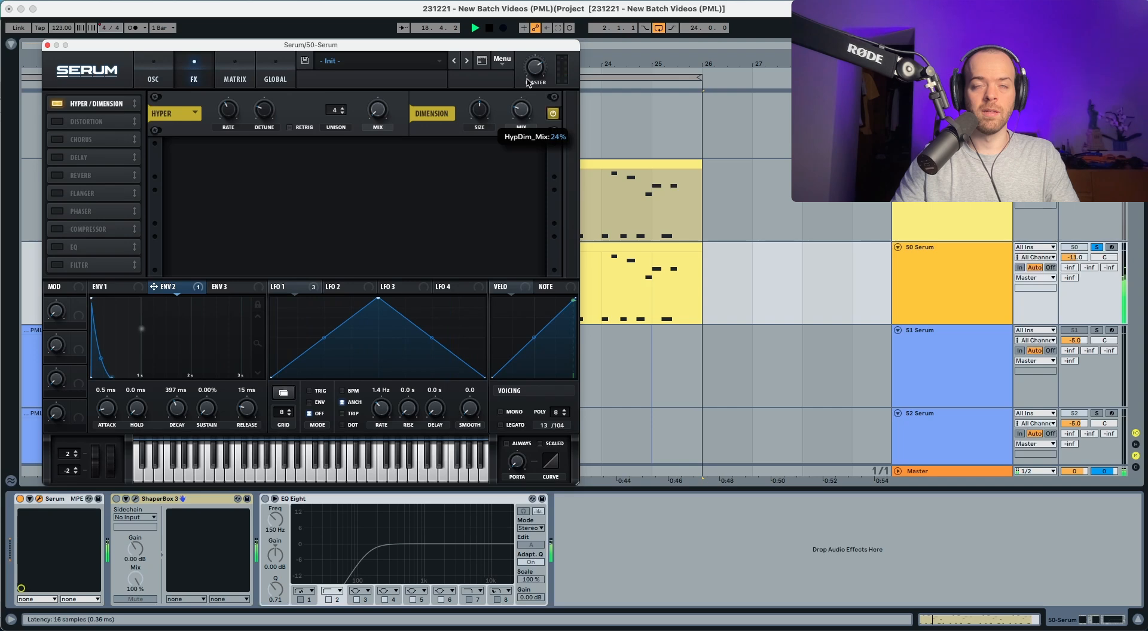
{"action": "key", "text": "space"}
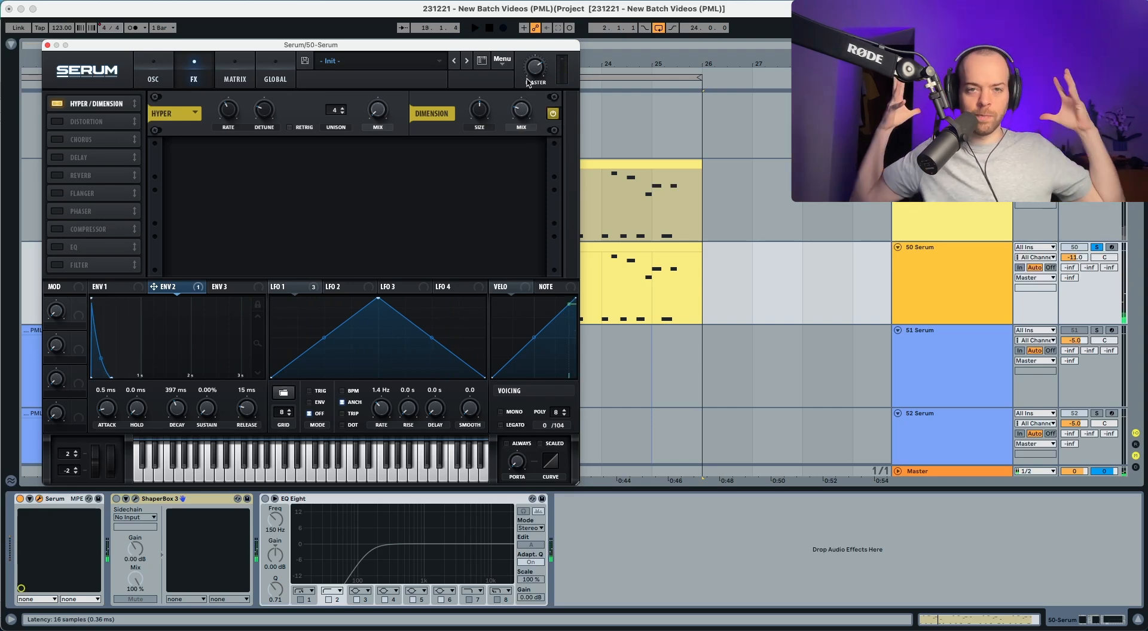
{"action": "left_click_drag", "start_coordinate": [480, 108], "coordinate": [476, 139]}
{"action": "key", "text": "space"}
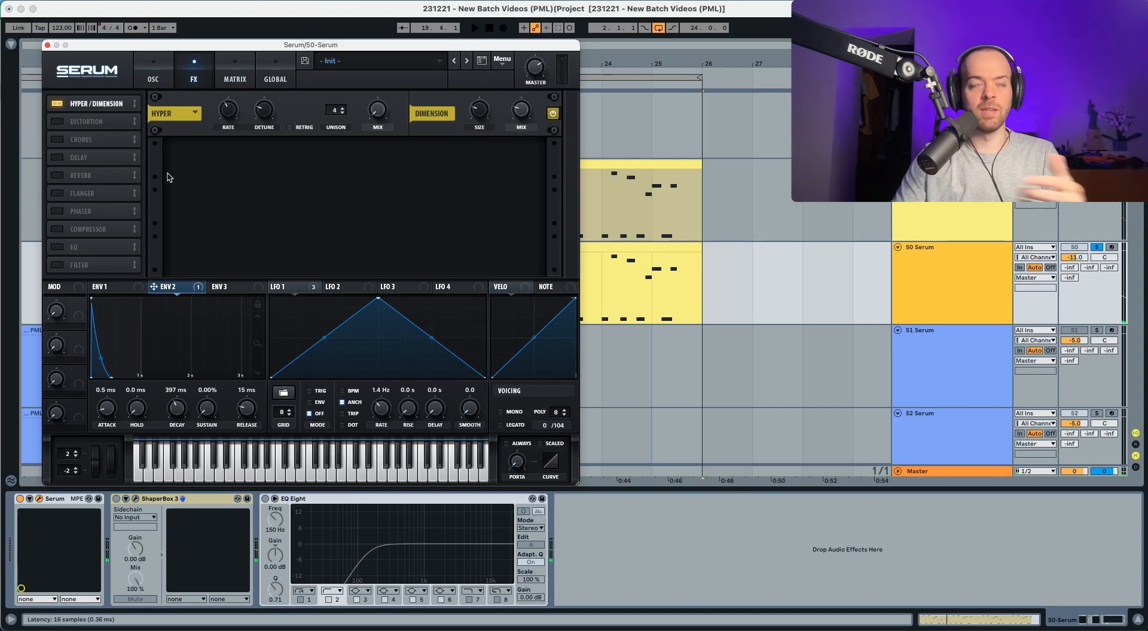
Enable the Tube distortion, set its drive to 43% and lower its mix while auditioning
{"action": "left_click", "coordinate": [59, 122]}
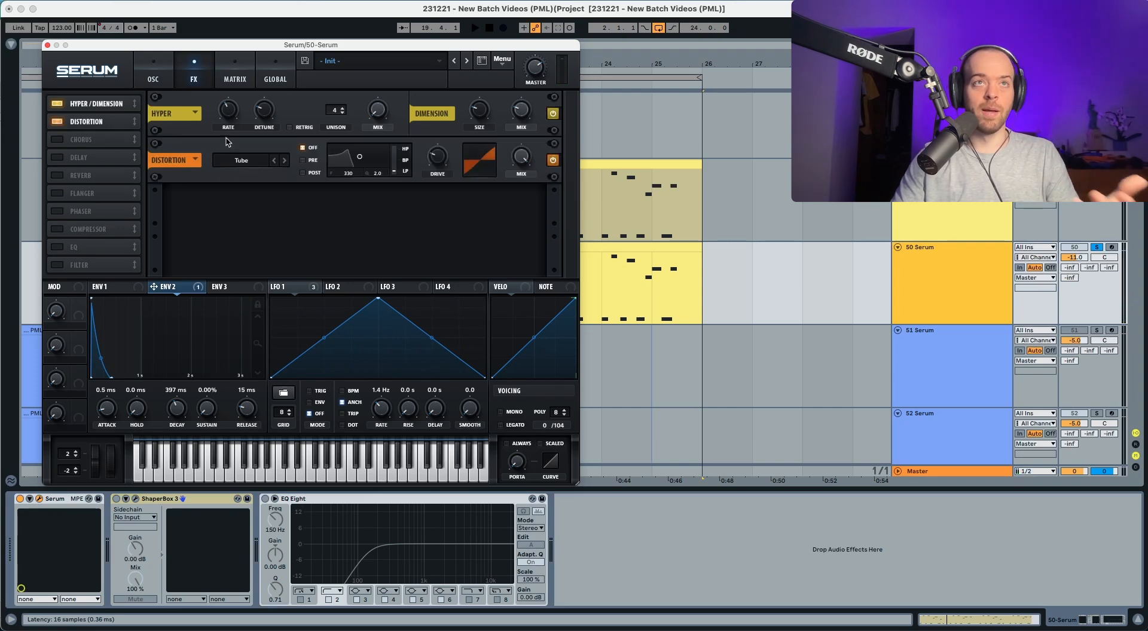
{"action": "left_click_drag", "start_coordinate": [437, 147], "coordinate": [440, 136]}
{"action": "key", "text": "space"}
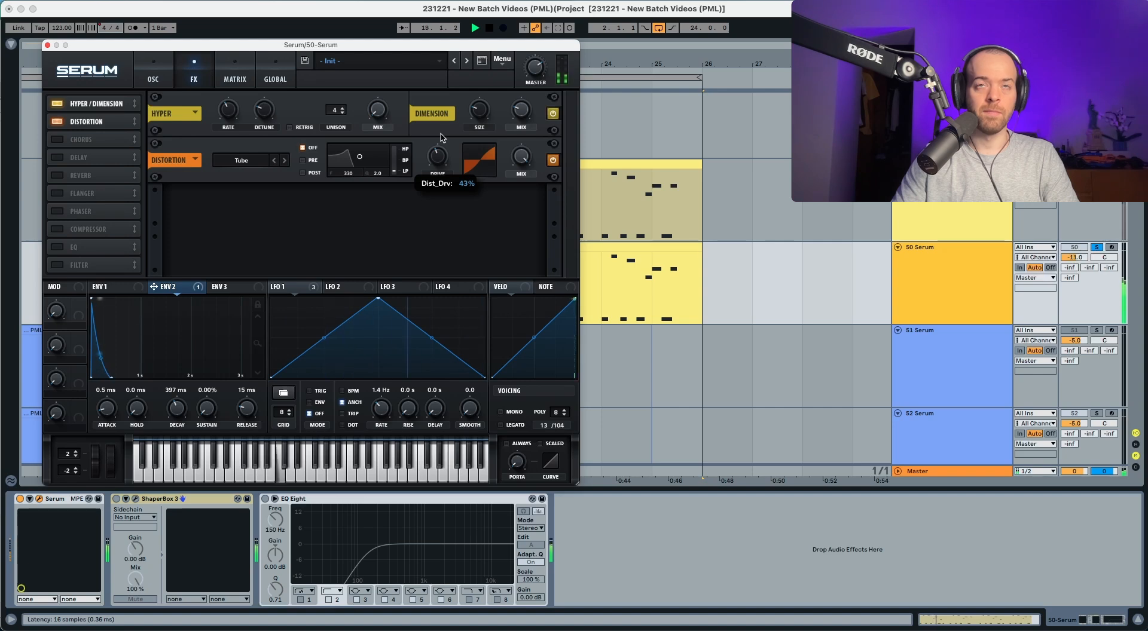
{"action": "key", "text": "space"}
{"action": "key", "text": "space"}
{"action": "left_click_drag", "start_coordinate": [516, 178], "coordinate": [510, 247]}
{"action": "key", "text": "space"}
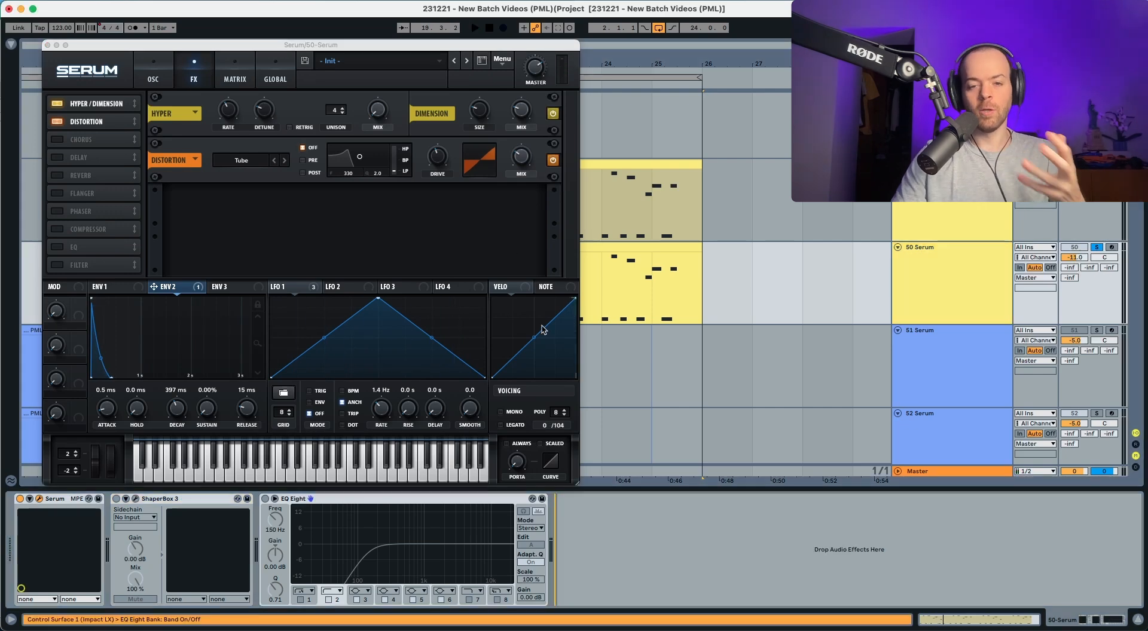
Enable the Chorus effect and raise its low-pass filter cutoff while the clip plays
{"action": "left_click", "coordinate": [57, 139]}
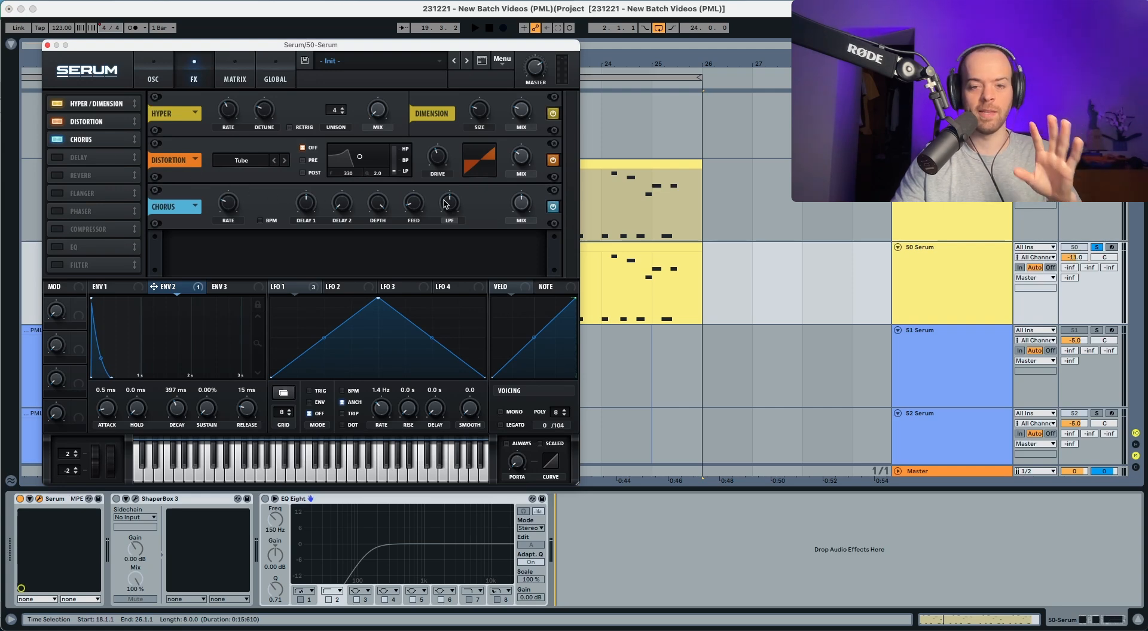
{"action": "mouse_move", "coordinate": [447, 203]}
{"action": "key", "text": "space"}
{"action": "left_click_drag", "start_coordinate": [447, 202], "coordinate": [454, 167]}
{"action": "key", "text": "space"}
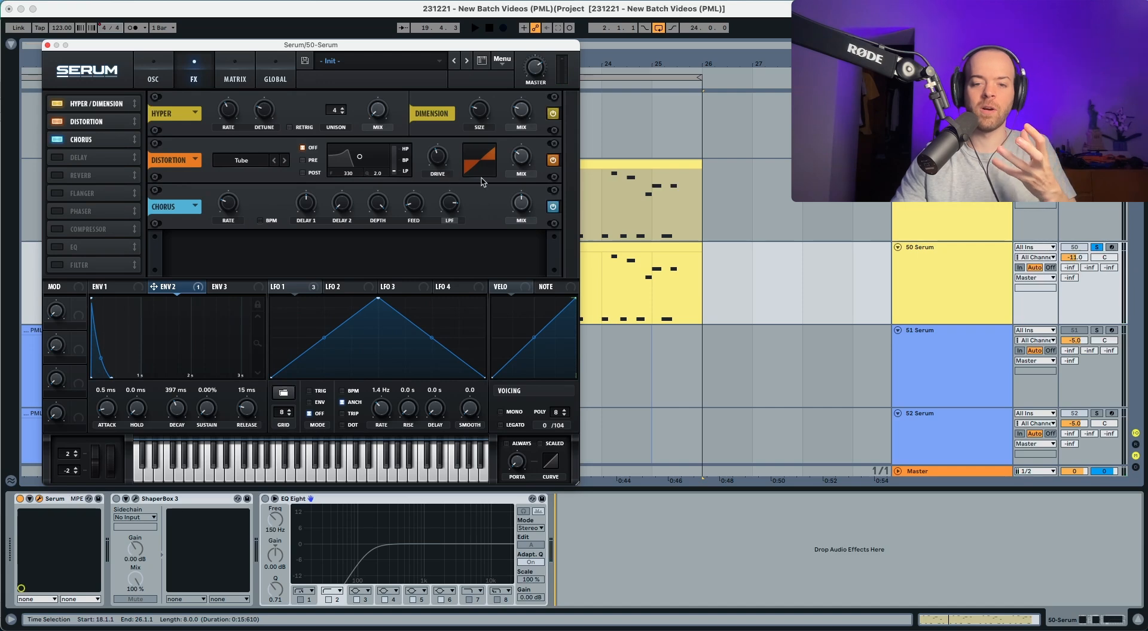
Lower the chorus mix to 15% and audition the result
{"action": "left_click_drag", "start_coordinate": [521, 199], "coordinate": [518, 242]}
{"action": "key", "text": "space"}
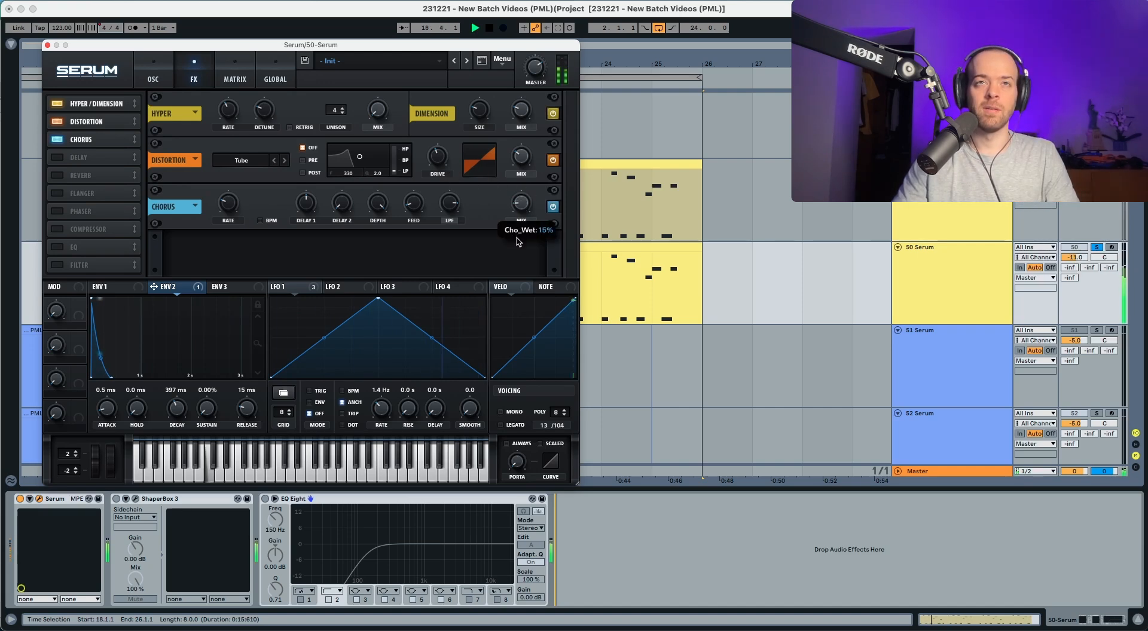
{"action": "key", "text": "space"}
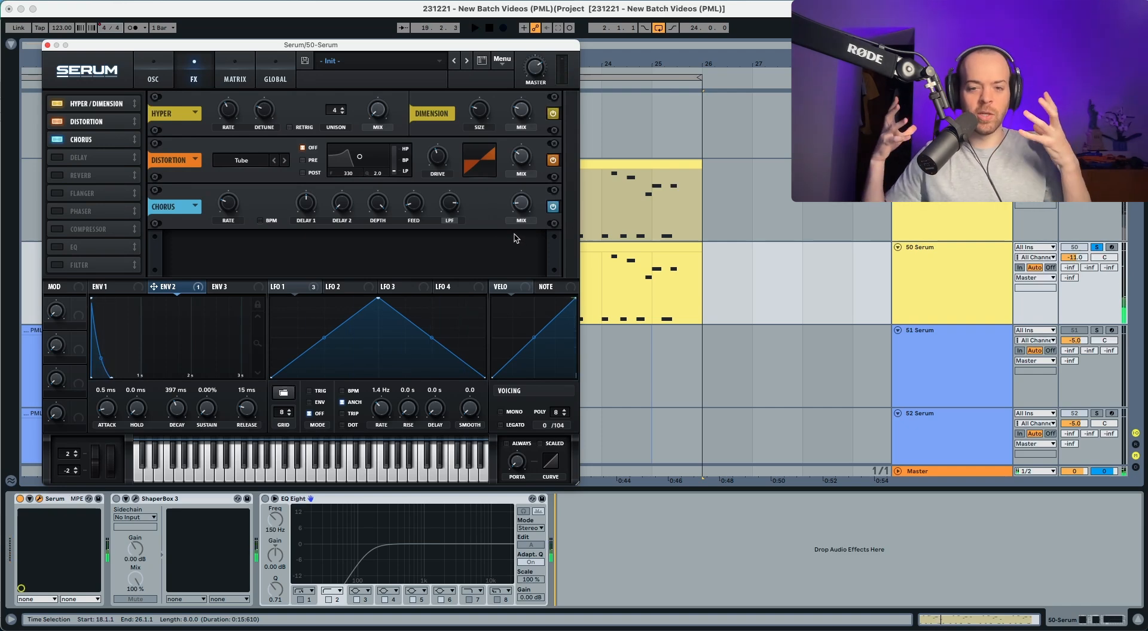
Enable the Delay effect and raise its feedback while the clip plays
{"action": "left_click", "coordinate": [57, 157]}
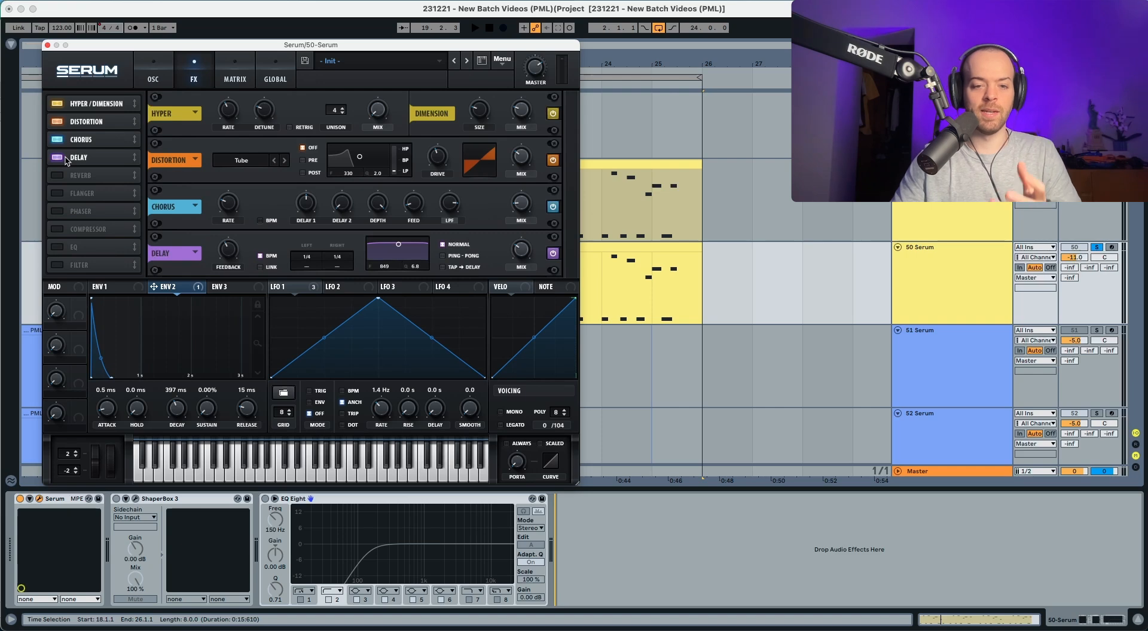
{"action": "key", "text": "space"}
{"action": "left_click_drag", "start_coordinate": [227, 226], "coordinate": [232, 209]}
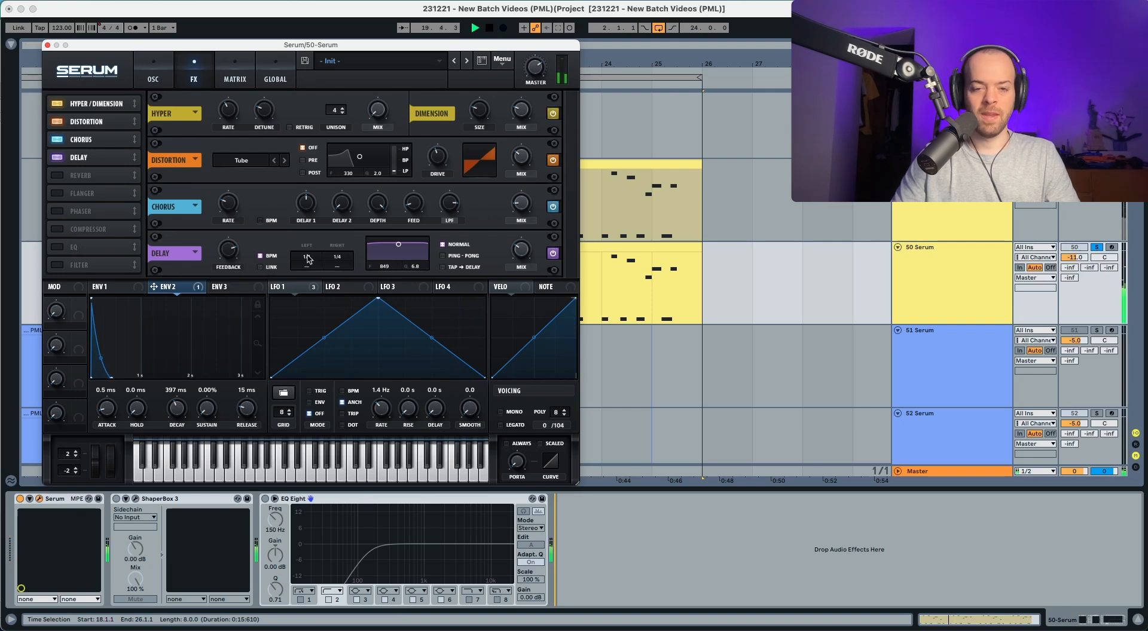
{"action": "key", "text": "space"}
Set the delay times to 1/8 for the left channel and 1/16 for the right, and play the clip
{"action": "mouse_move", "coordinate": [310, 260]}
{"action": "mouse_move", "coordinate": [347, 262]}
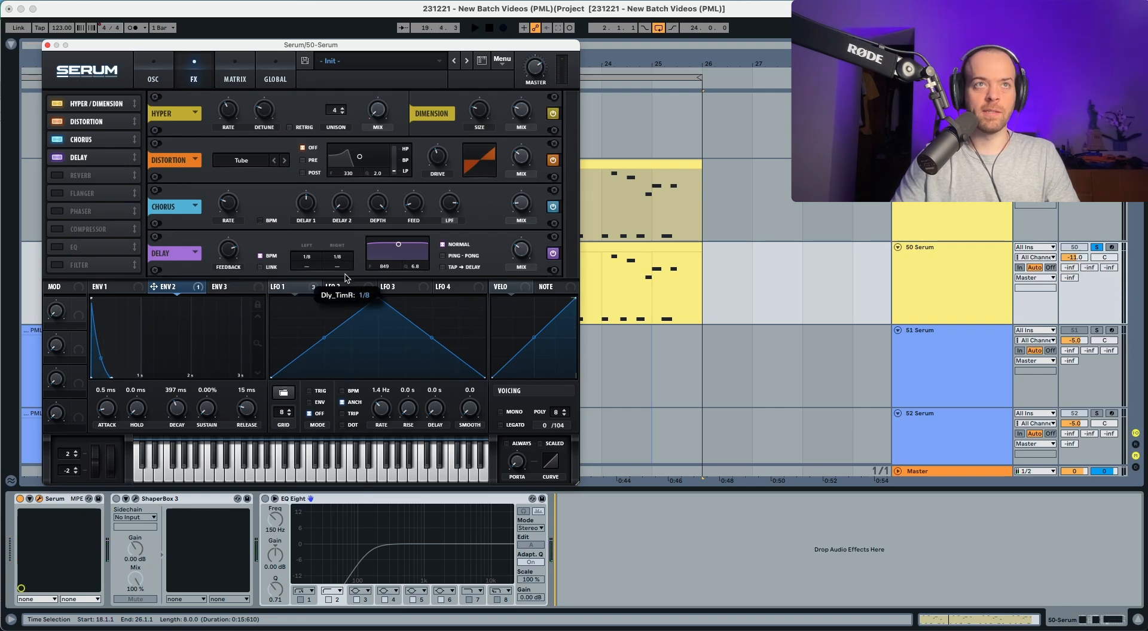
{"action": "left_click_drag", "start_coordinate": [345, 276], "coordinate": [348, 278]}
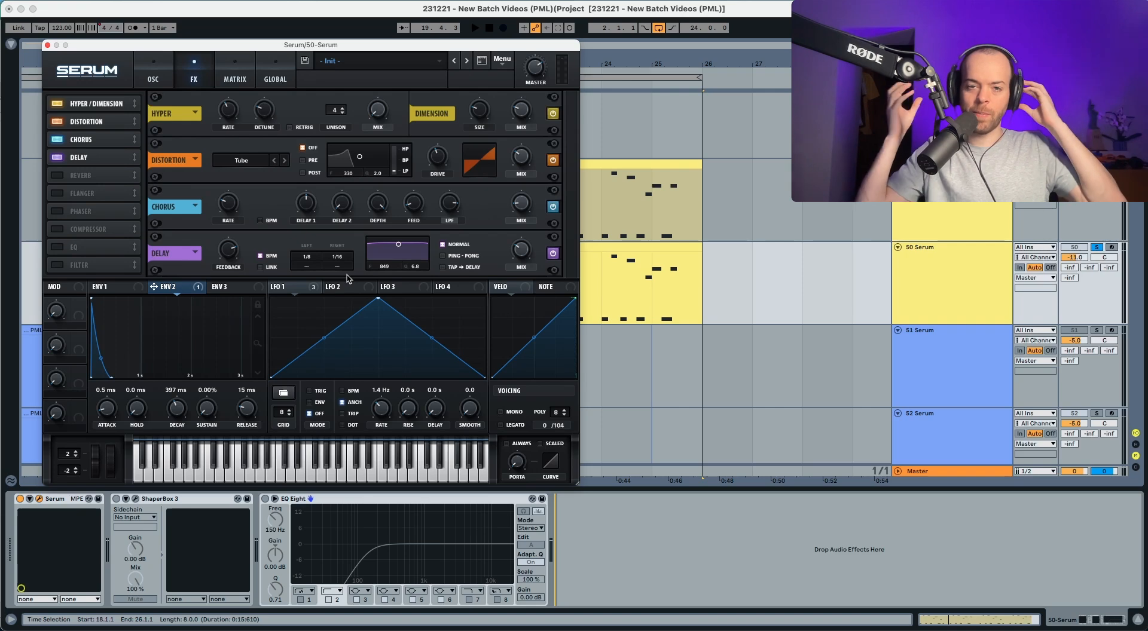
{"action": "key", "text": "space"}
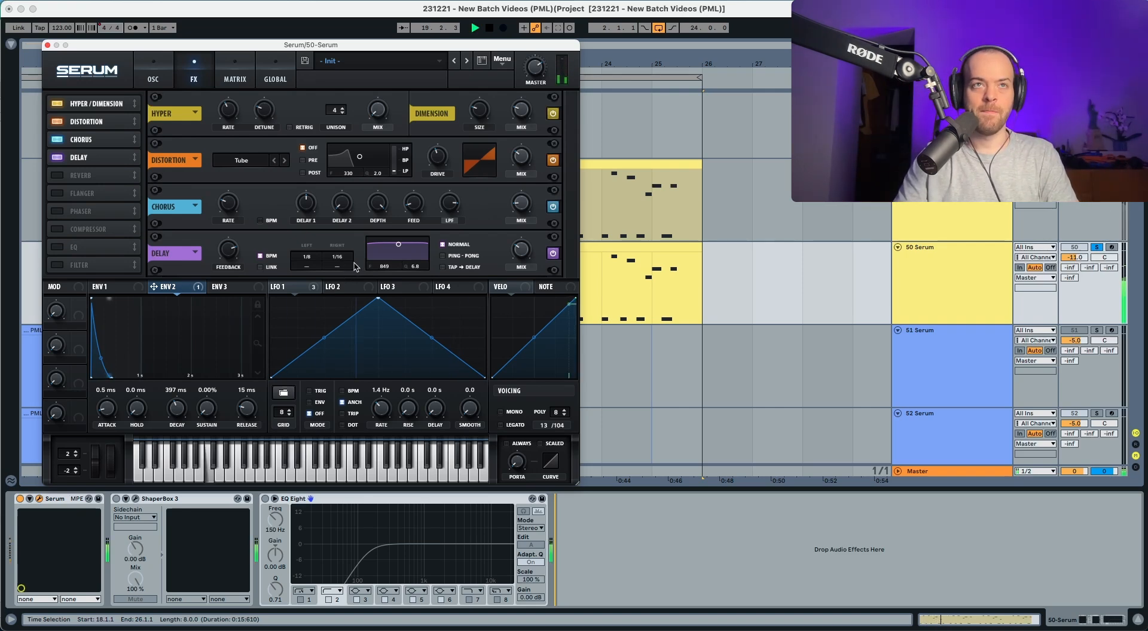
Set the delay filter to a frequency of 121 and a width of 4.8, auditioning the clip
{"action": "left_click_drag", "start_coordinate": [387, 272], "coordinate": [384, 315]}
{"action": "key", "text": "space"}
{"action": "left_click_drag", "start_coordinate": [418, 274], "coordinate": [411, 301]}
{"action": "key", "text": "space"}
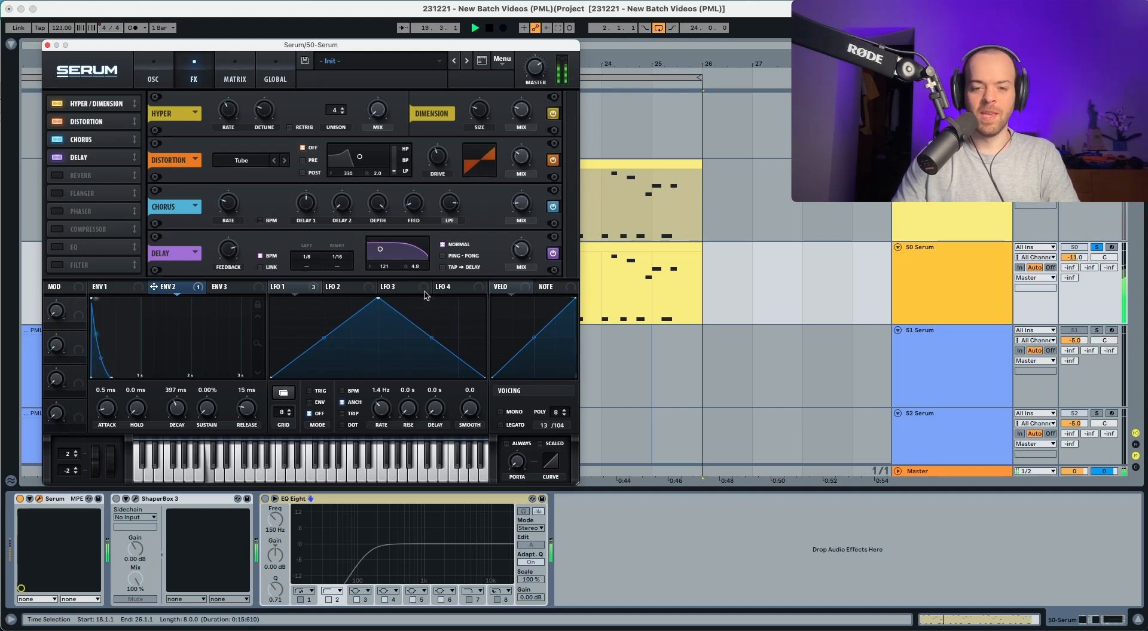
{"action": "key", "text": "space"}
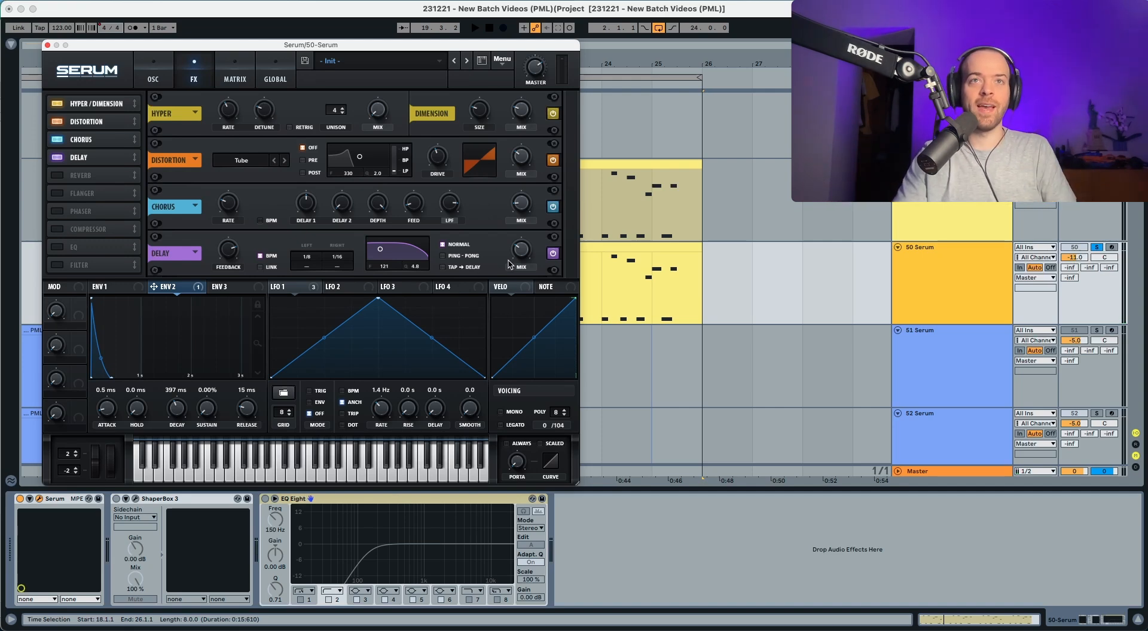
{"action": "mouse_move", "coordinate": [524, 259]}
{"action": "key", "text": "space"}
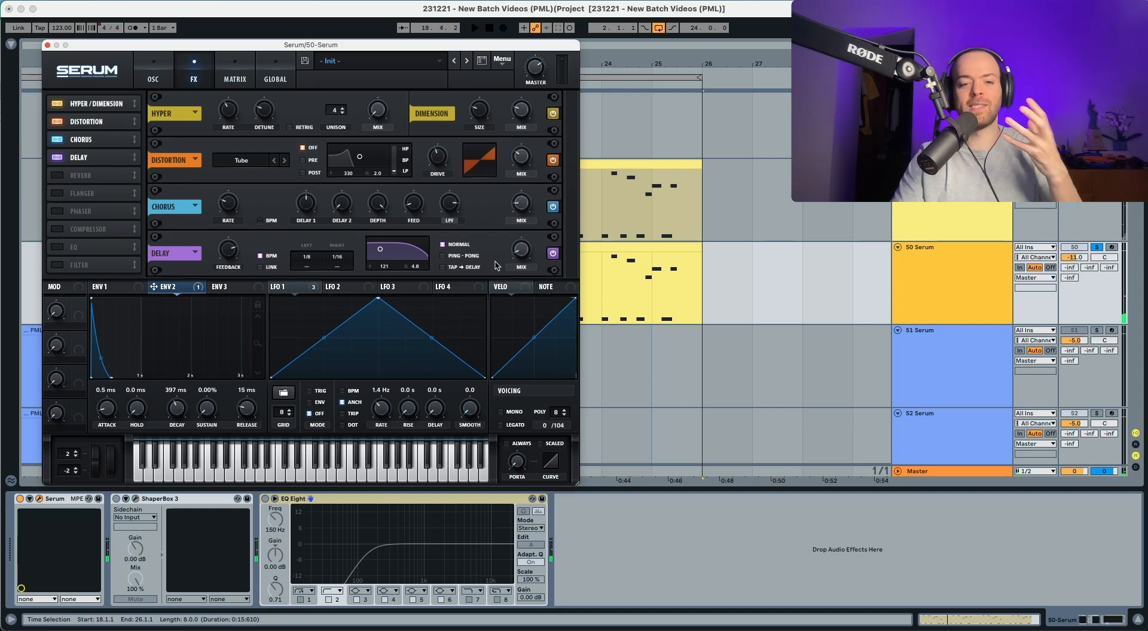
Enable the Reverb effect and raise its decay while auditioning the clip
{"action": "left_click", "coordinate": [58, 176]}
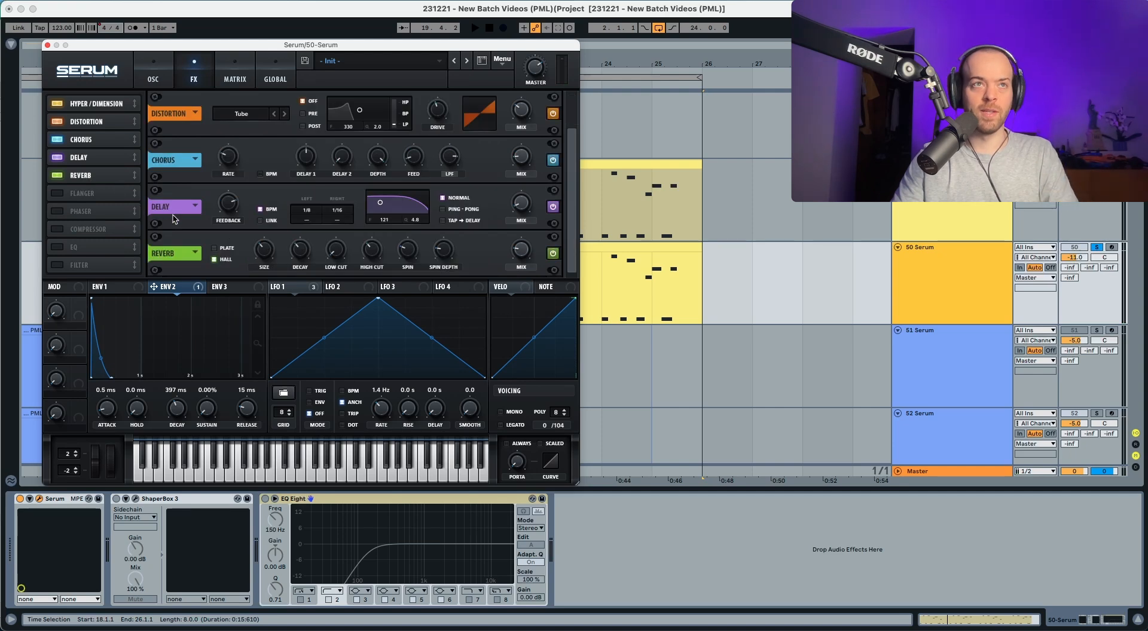
{"action": "mouse_move", "coordinate": [268, 251]}
{"action": "key", "text": "space"}
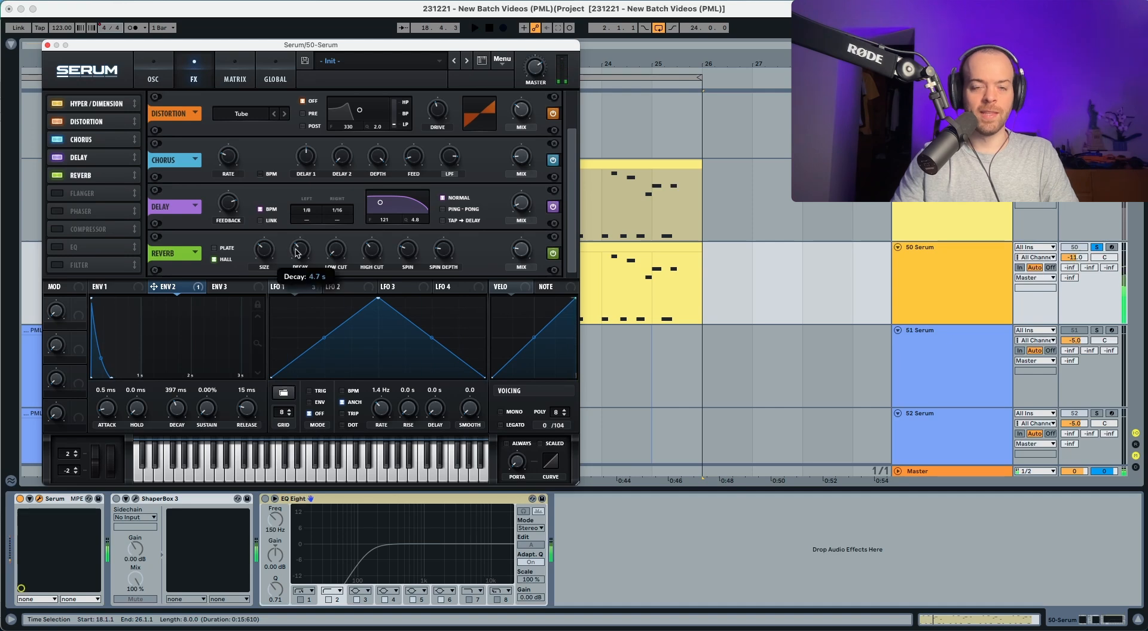
{"action": "key", "text": "space"}
{"action": "left_click_drag", "start_coordinate": [297, 235], "coordinate": [298, 229]}
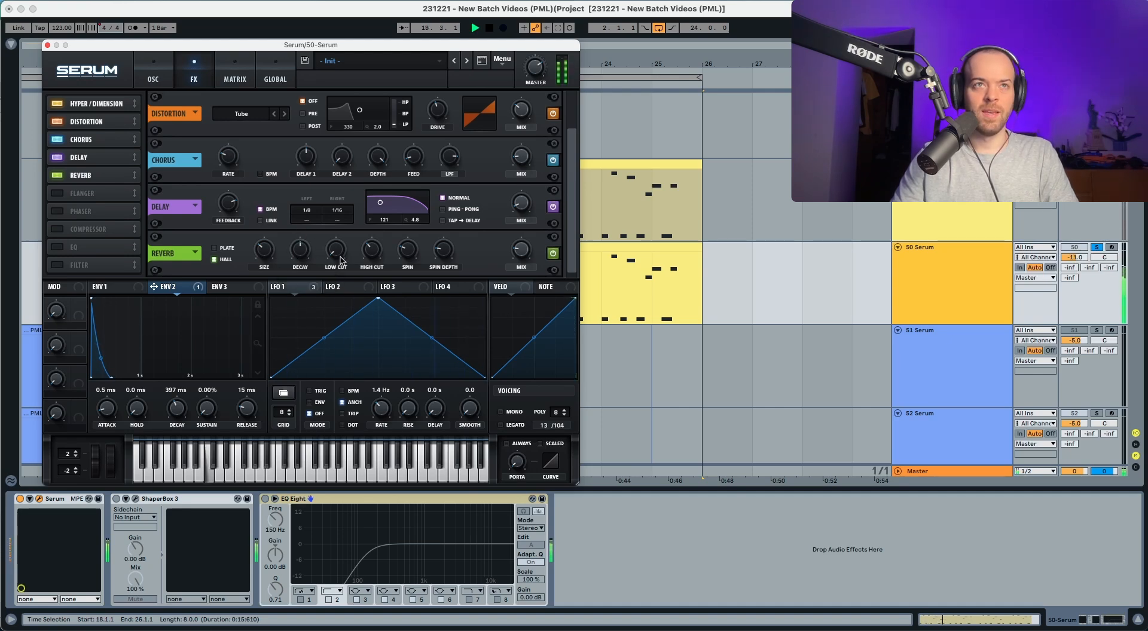
{"action": "key", "text": "space"}
Raise the reverb's low cut and set its high cut to about 36% while playing the clip
{"action": "left_click_drag", "start_coordinate": [341, 261], "coordinate": [334, 287]}
{"action": "key", "text": "space"}
{"action": "left_click_drag", "start_coordinate": [338, 243], "coordinate": [339, 224]}
{"action": "key", "text": "space"}
{"action": "mouse_move", "coordinate": [368, 252]}
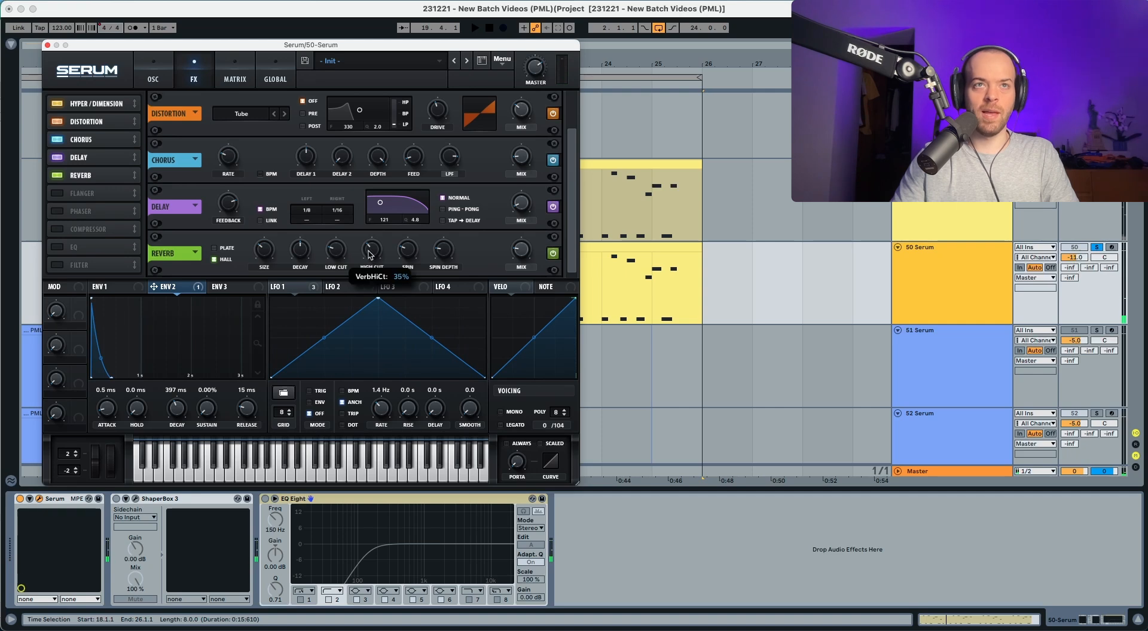
{"action": "key", "text": "space"}
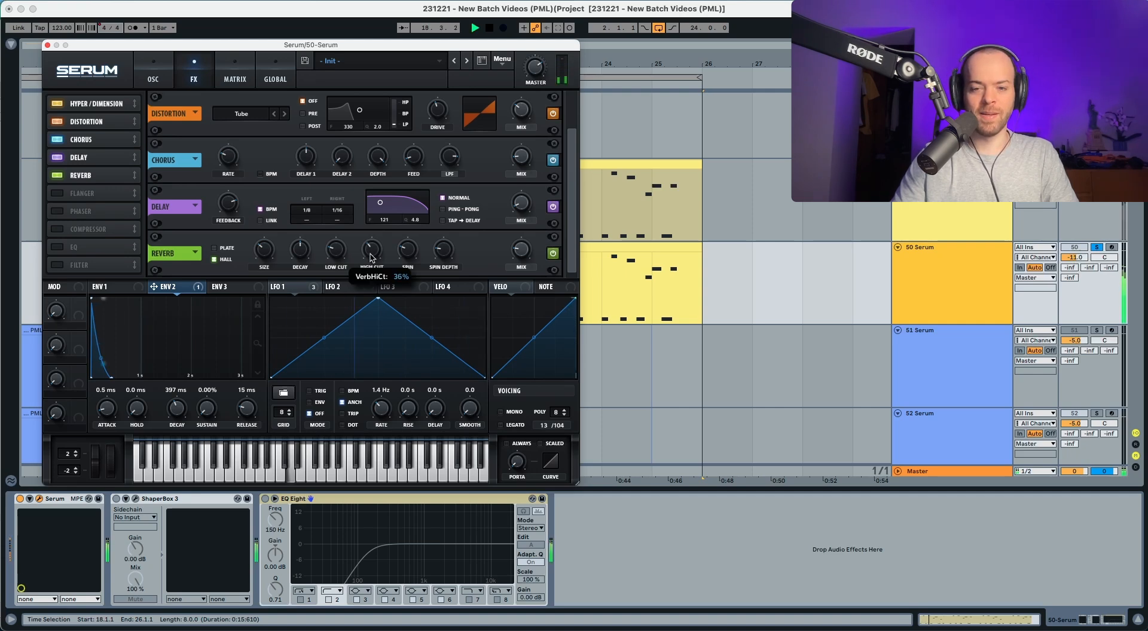
{"action": "key", "text": "space"}
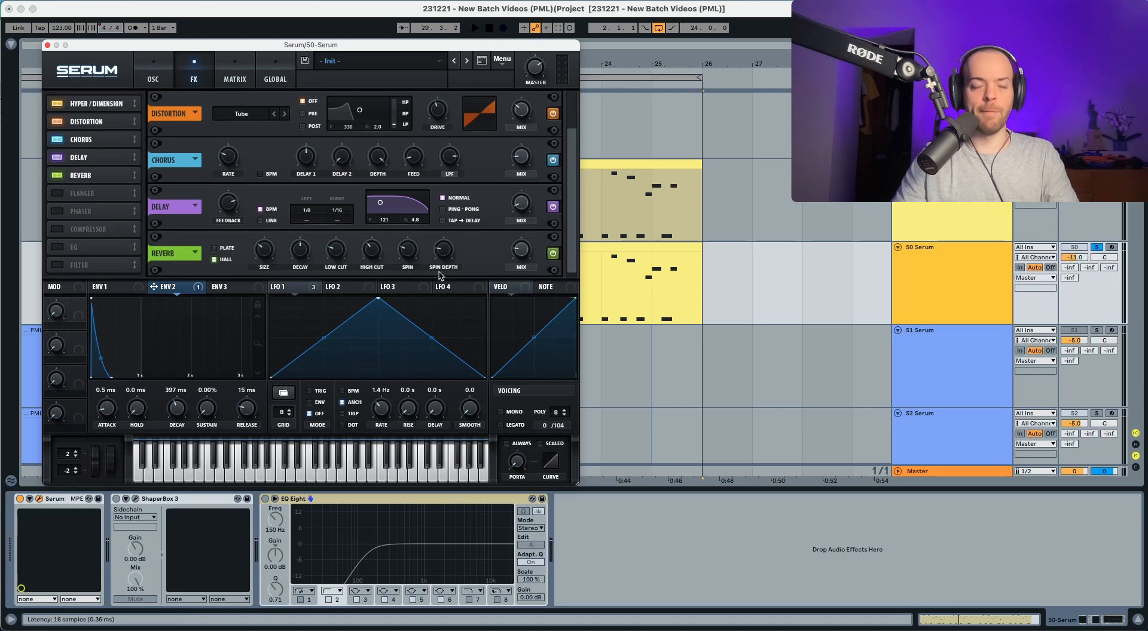
Assign Envelope 2 to modulate the reverb mix and audition the result
{"action": "mouse_move", "coordinate": [444, 258]}
{"action": "key", "text": "space"}
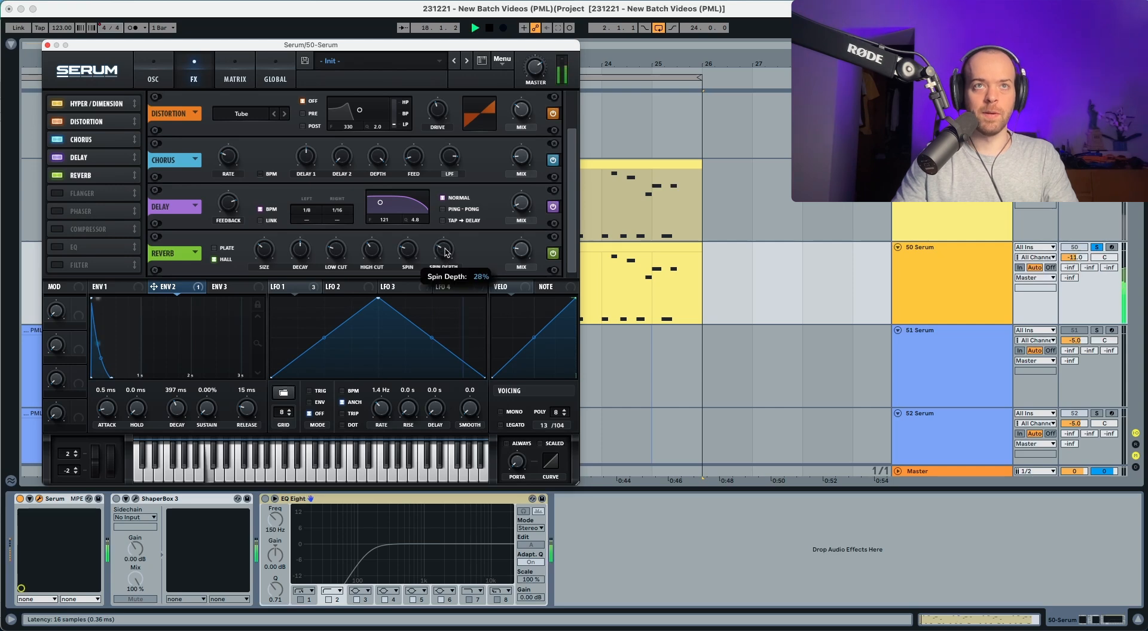
{"action": "key", "text": "space"}
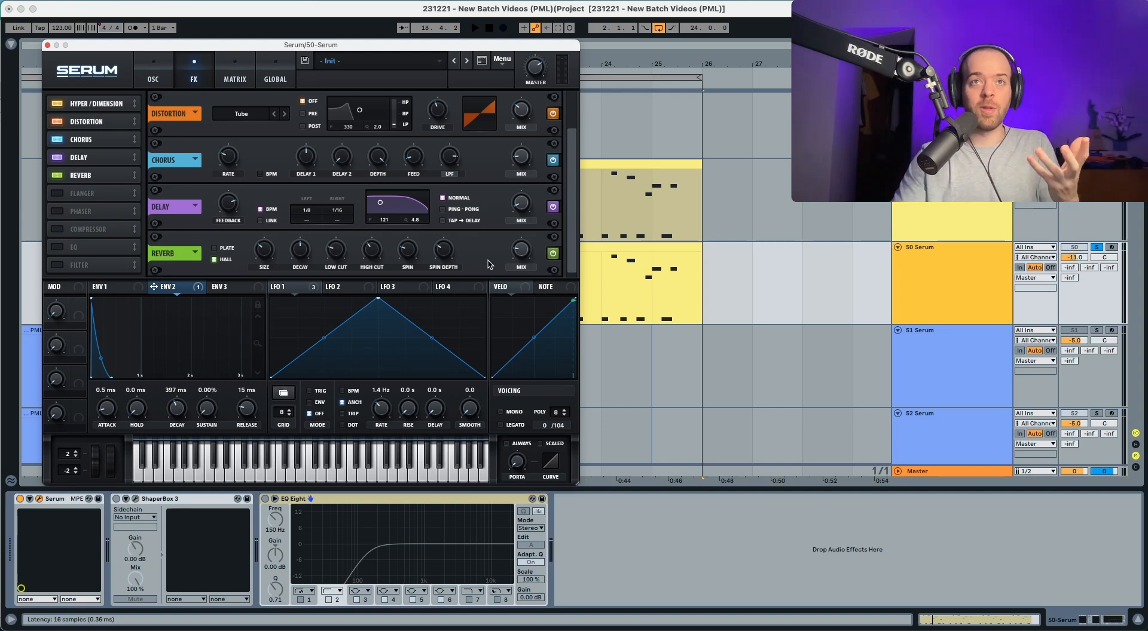
{"action": "key", "text": "space"}
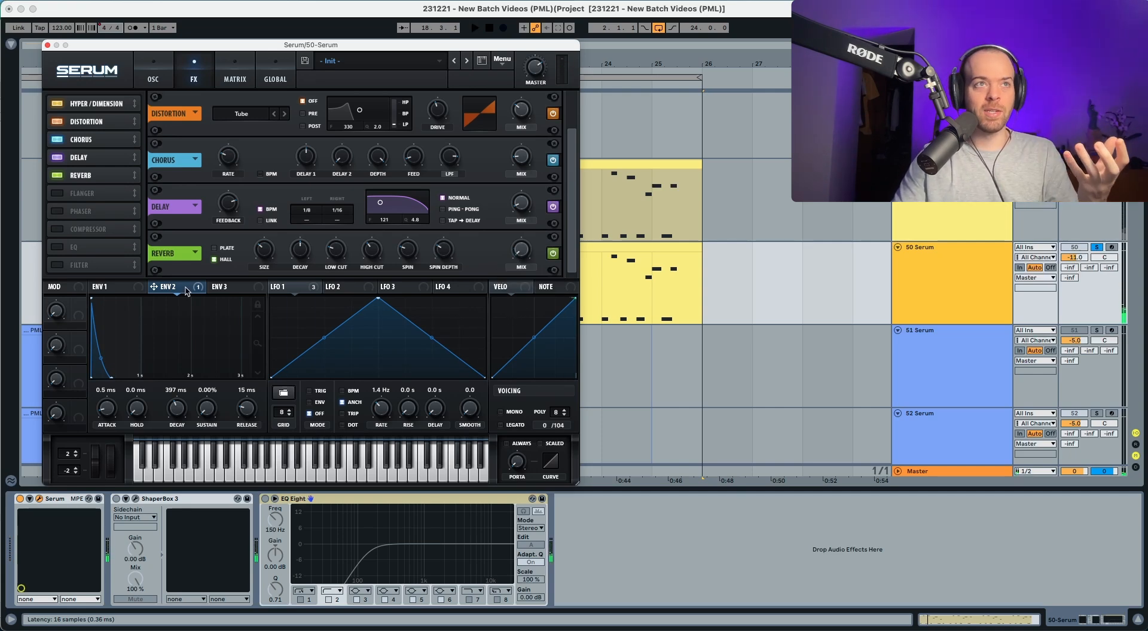
{"action": "left_click_drag", "start_coordinate": [194, 292], "coordinate": [510, 283]}
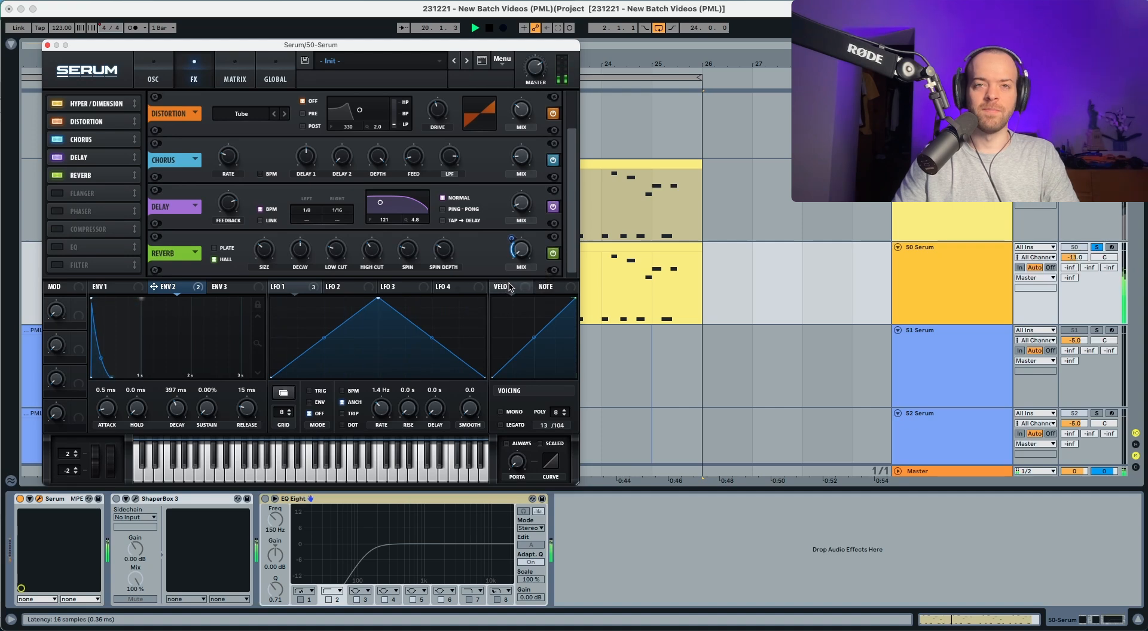
{"action": "key", "text": "space"}
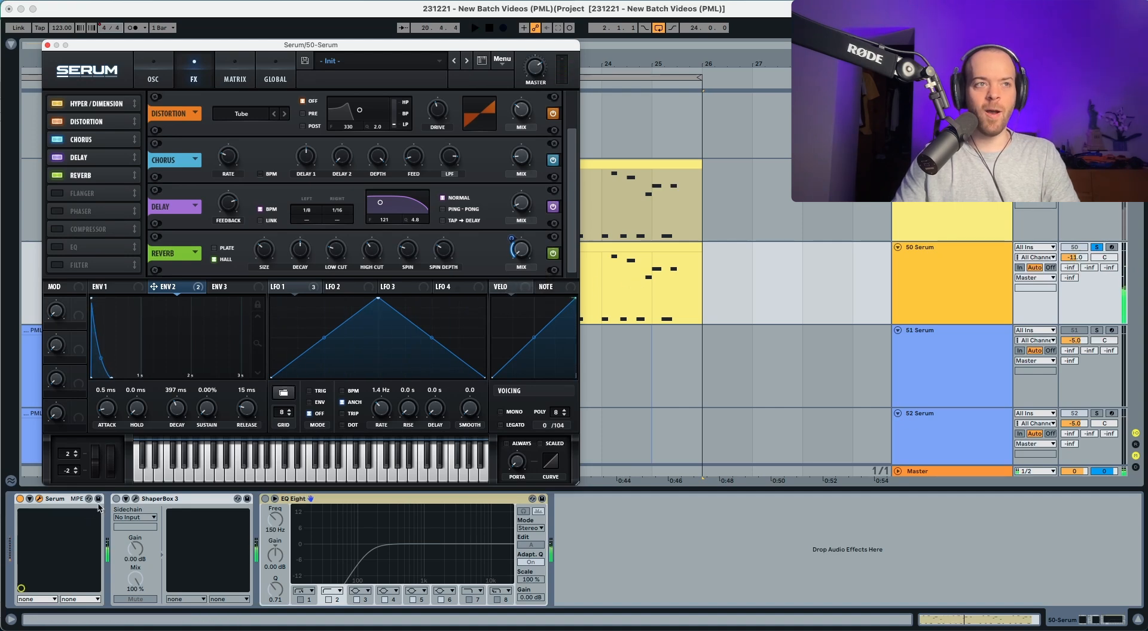
Turn on ShaperBox 3 and EQ Eight on the Serum track and play the sound unsoloed with the full mix
{"action": "left_click", "coordinate": [116, 500]}
{"action": "left_click", "coordinate": [265, 499]}
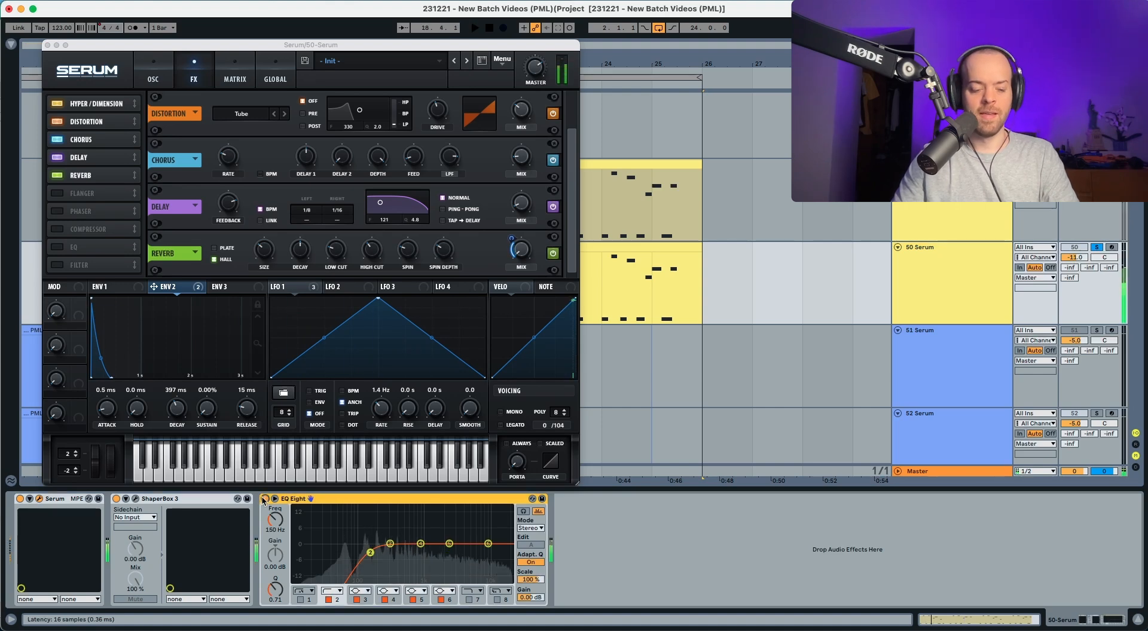
{"action": "key", "text": "space"}
{"action": "key", "text": "space"}
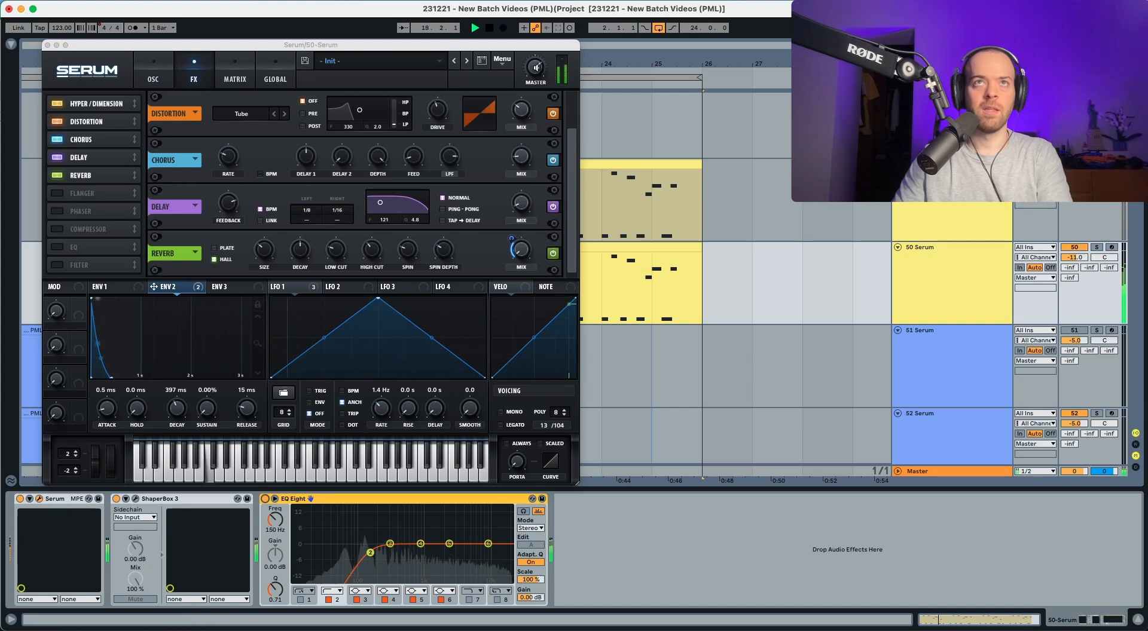
{"action": "left_click", "coordinate": [538, 69]}
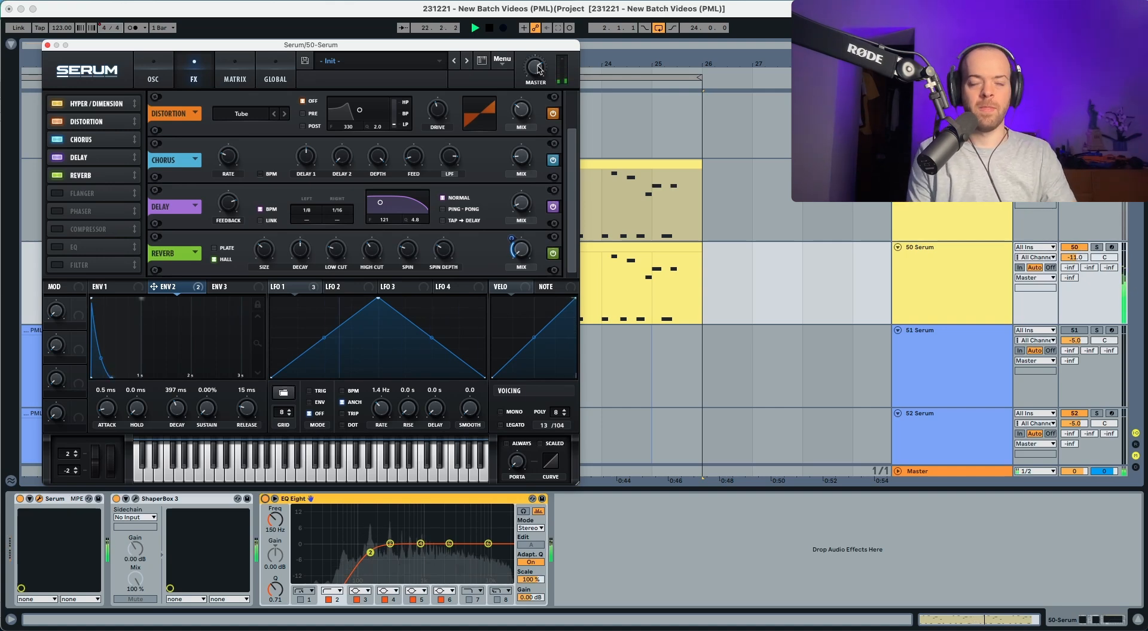
{"action": "key", "text": "space"}
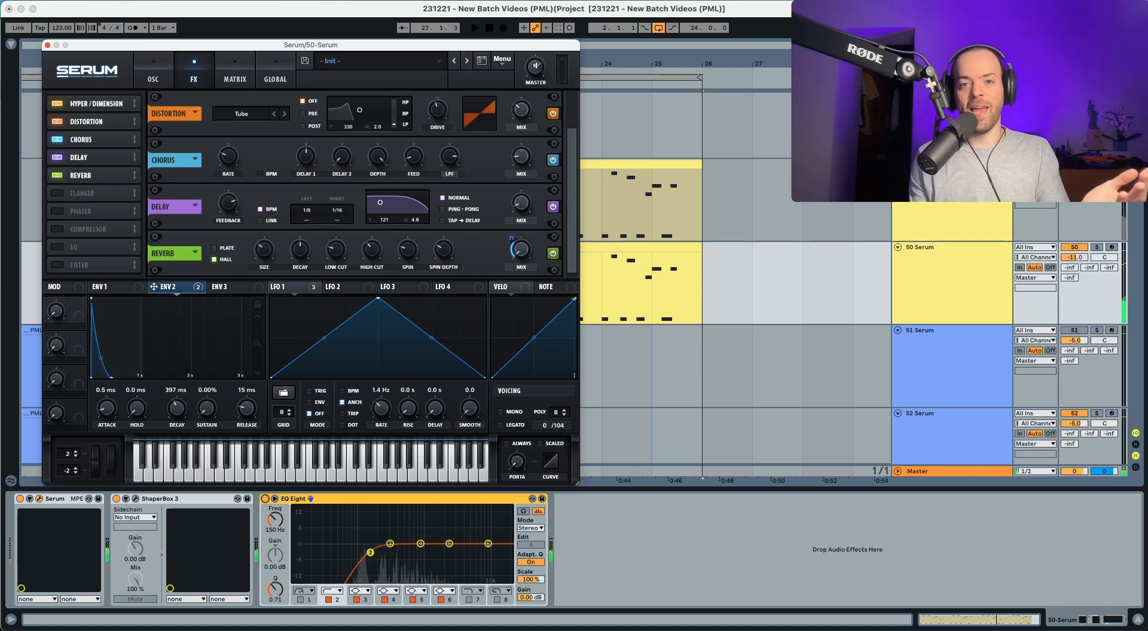